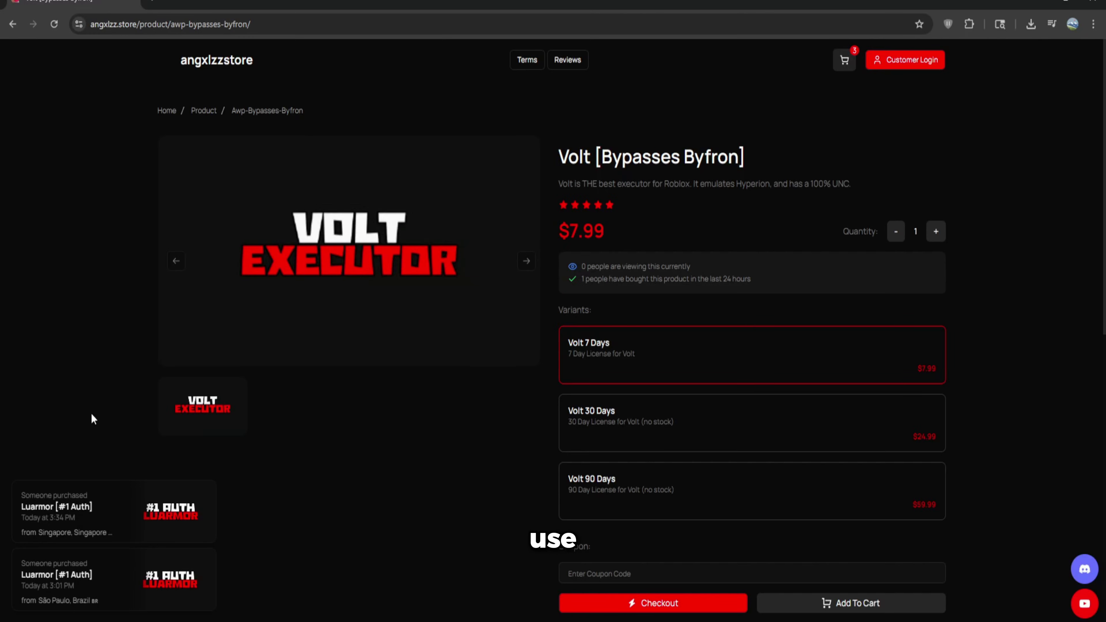
Highlight and clear the product title on the angxlzzstore page a few times
left_click_drag(560, 157, 744, 157)
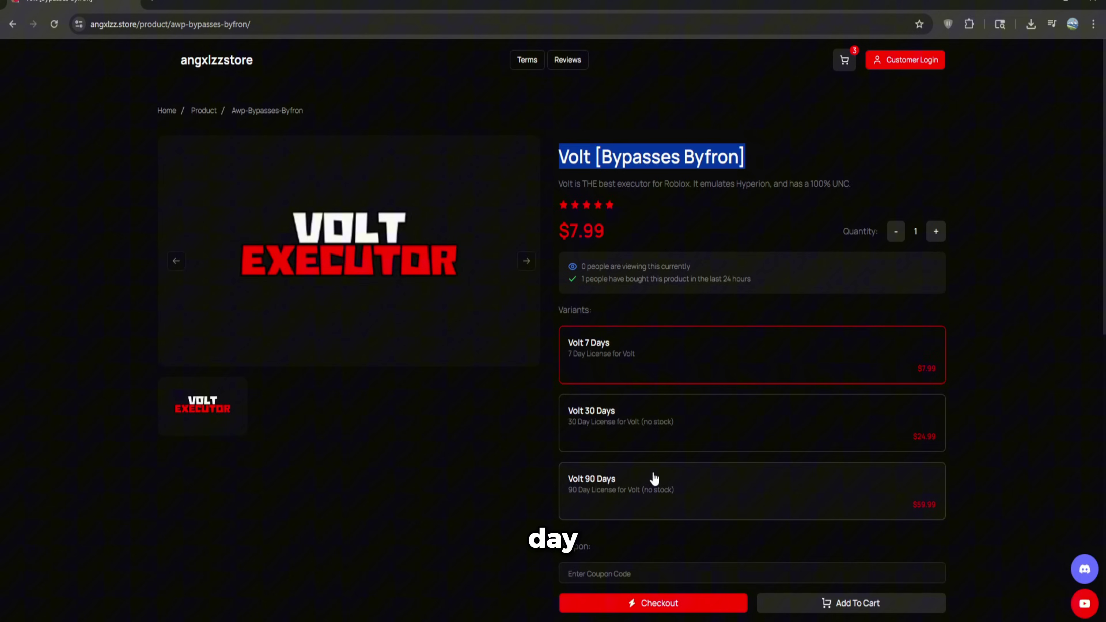
left_click(974, 386)
mouse_move(766, 165)
left_mouse_down()
mouse_move(548, 163)
mouse_move(622, 157)
left_mouse_up()
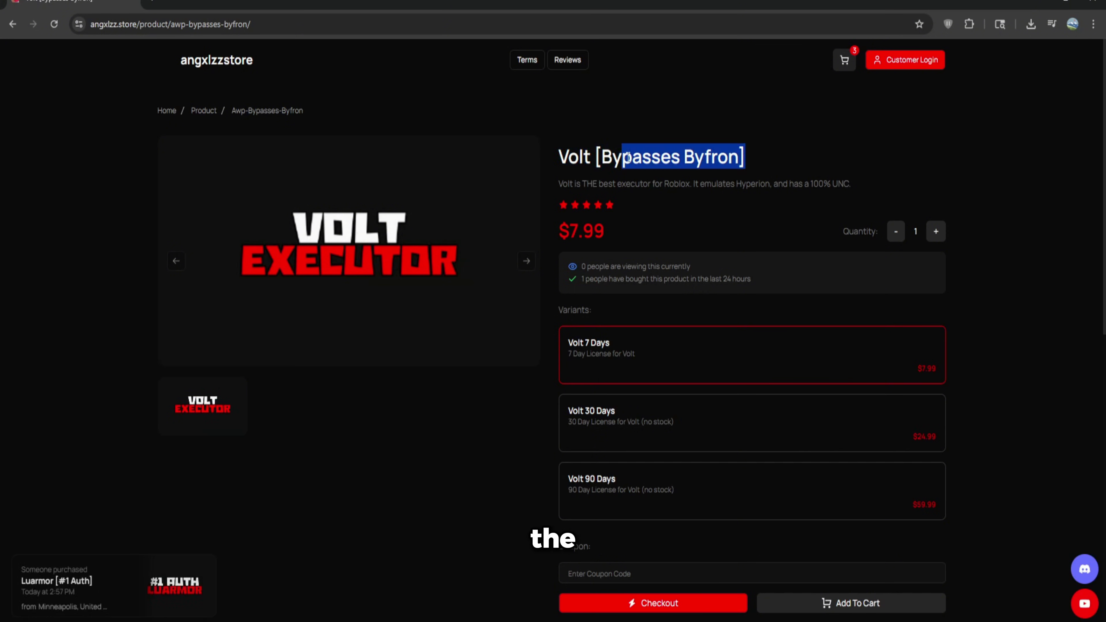
left_click(633, 155)
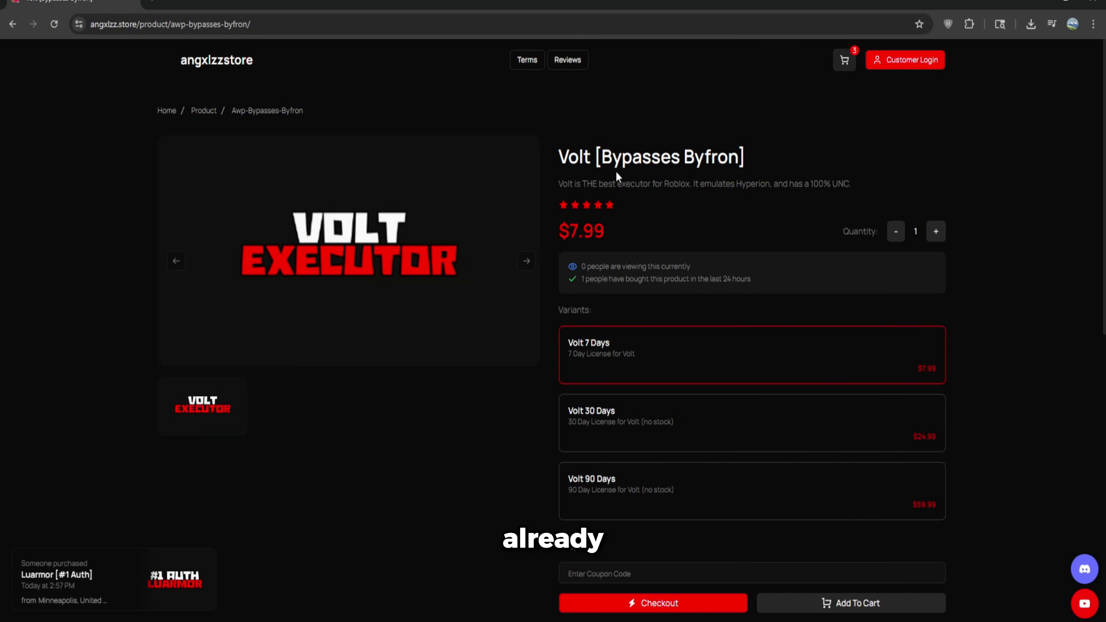
left_click_drag(560, 157, 775, 157)
left_click(773, 154)
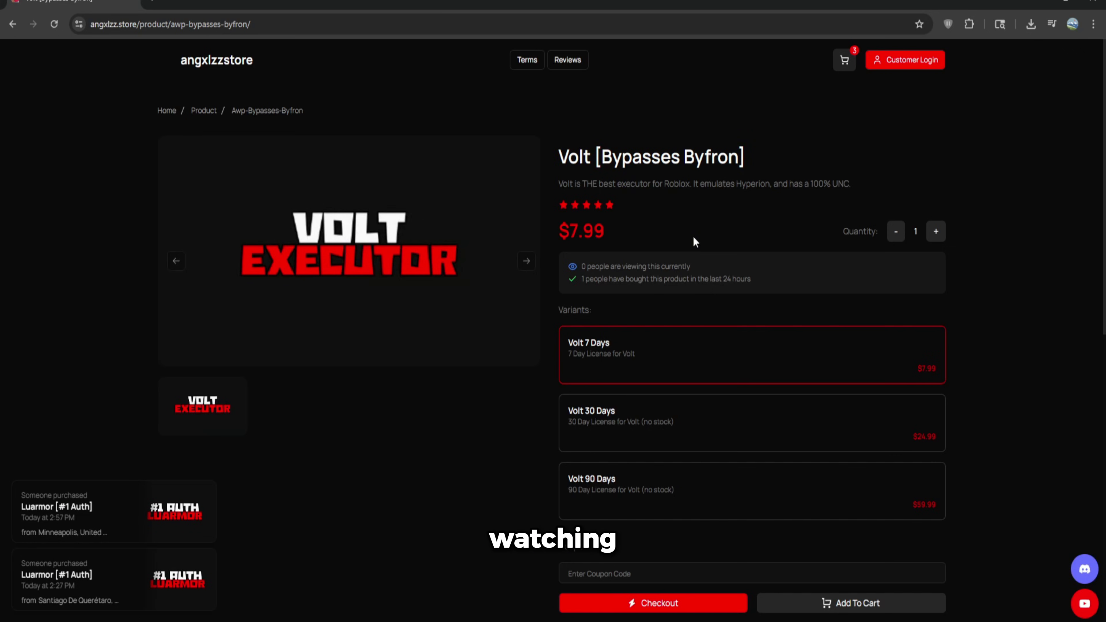
Switch to the volt.bz page and bring the Downloads\volt folder showing volt.exe into view
scroll(623, 290, "down", 8)
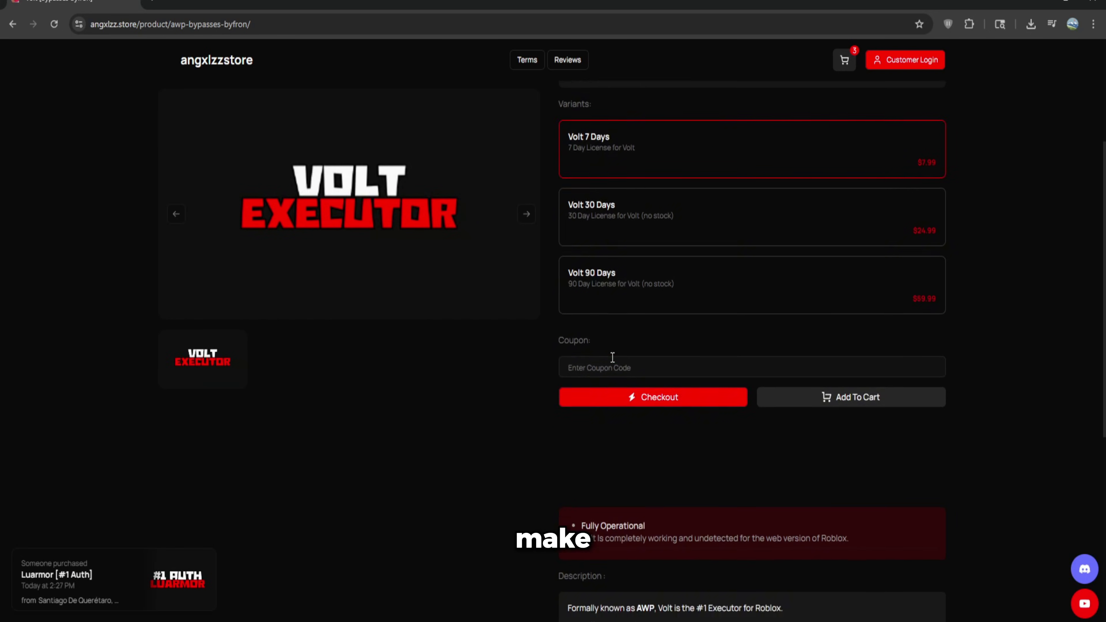
scroll(644, 392, "up", 7)
scroll(652, 426, "up", 1)
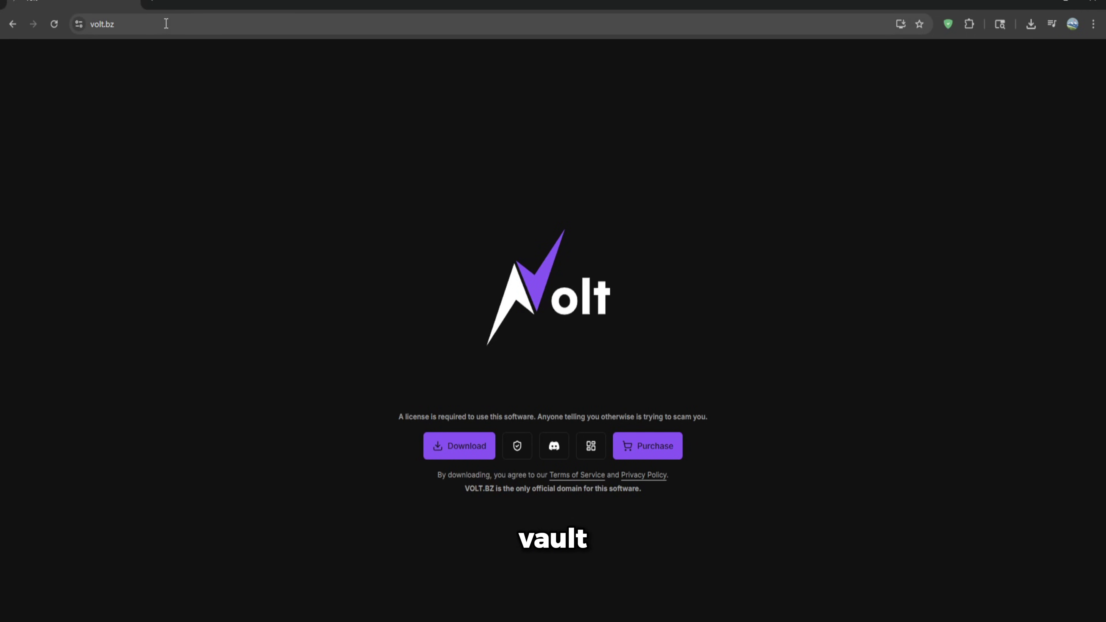
left_click(102, 24)
left_click(173, 147)
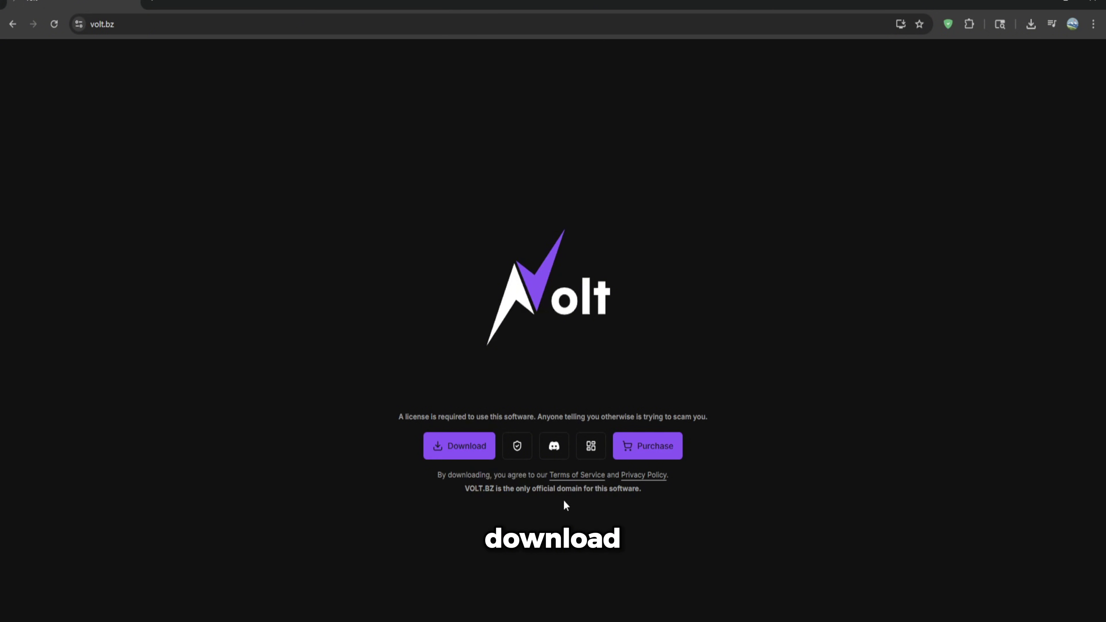
mouse_move(390, 109)
left_mouse_down()
mouse_move(422, 146)
mouse_move(419, 179)
mouse_move(426, 171)
left_mouse_up()
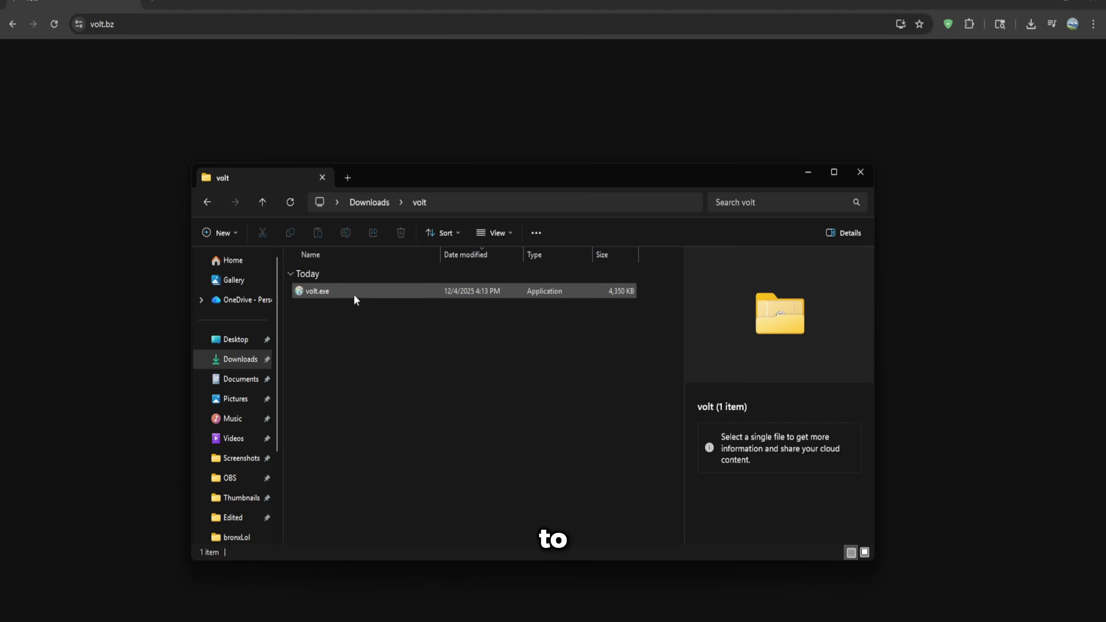
Install Volt from volt.exe to the default location, finishing with Run Volt and desktop shortcut checked
double_click(345, 291)
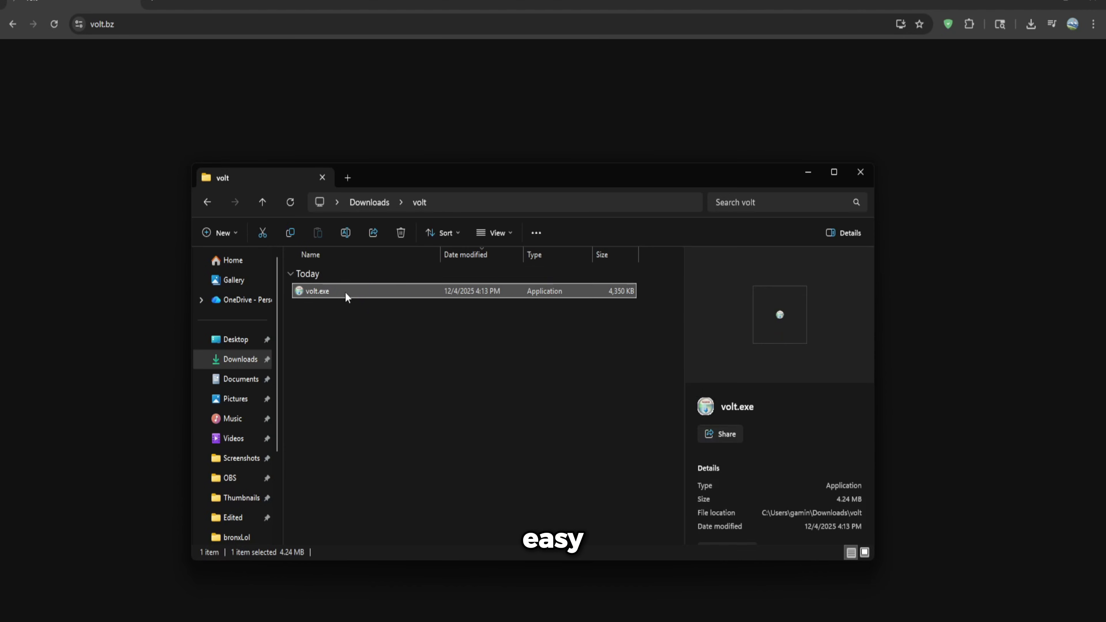
left_click(623, 411)
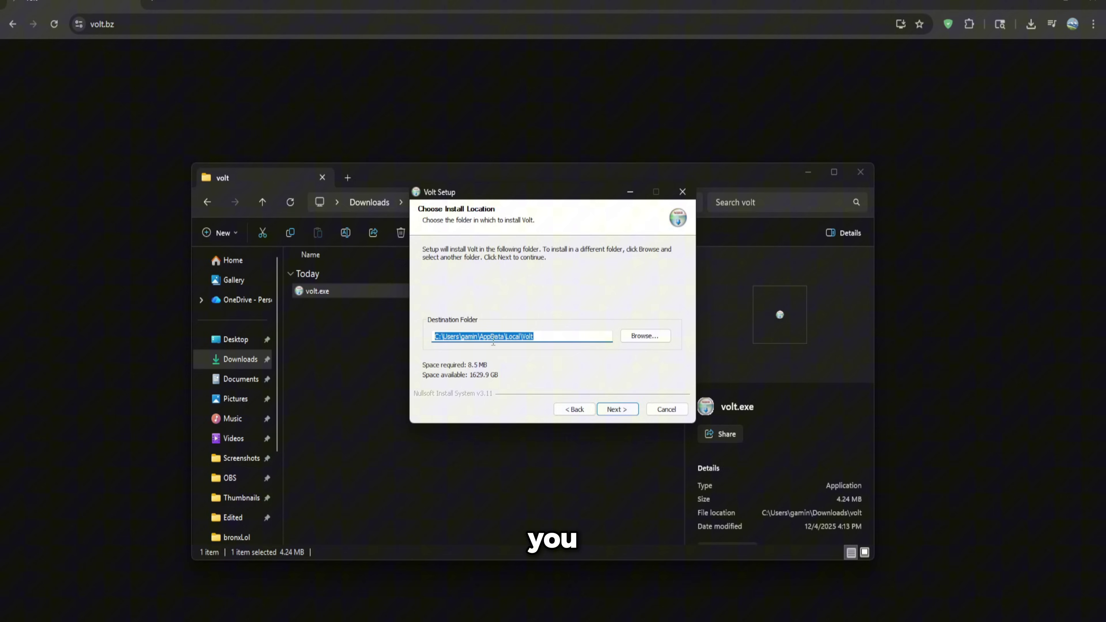
left_click(615, 410)
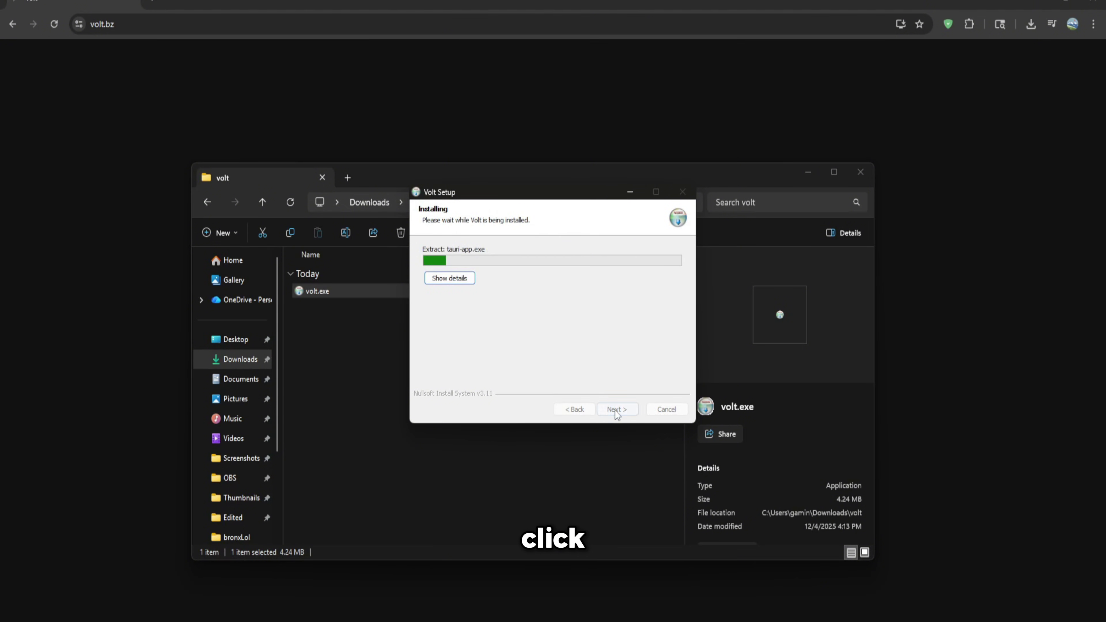
left_click(611, 411)
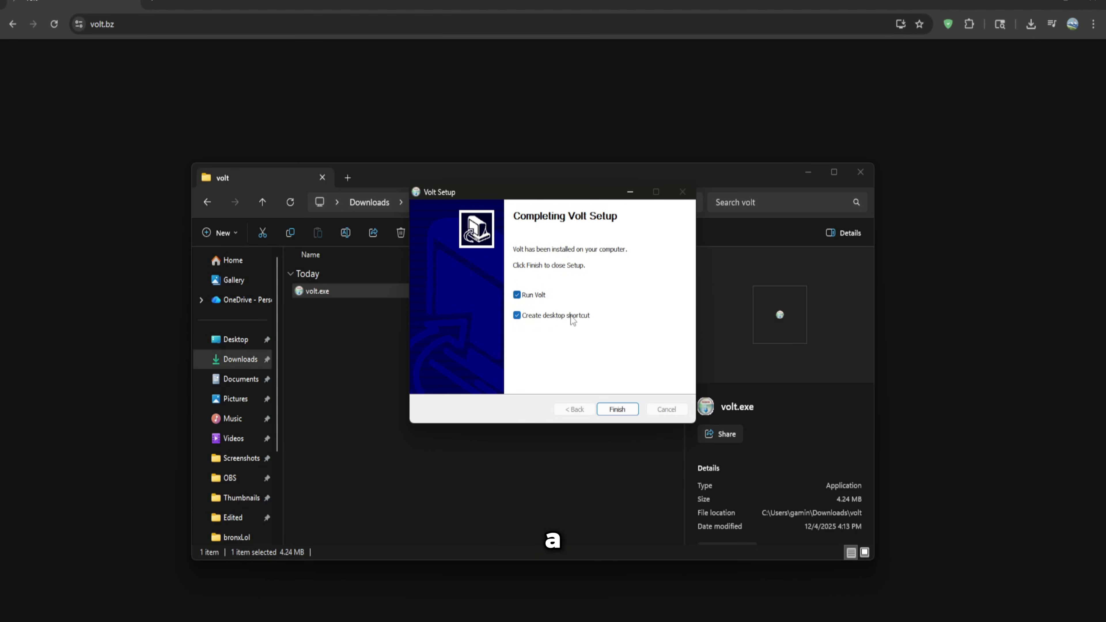
left_click(617, 411)
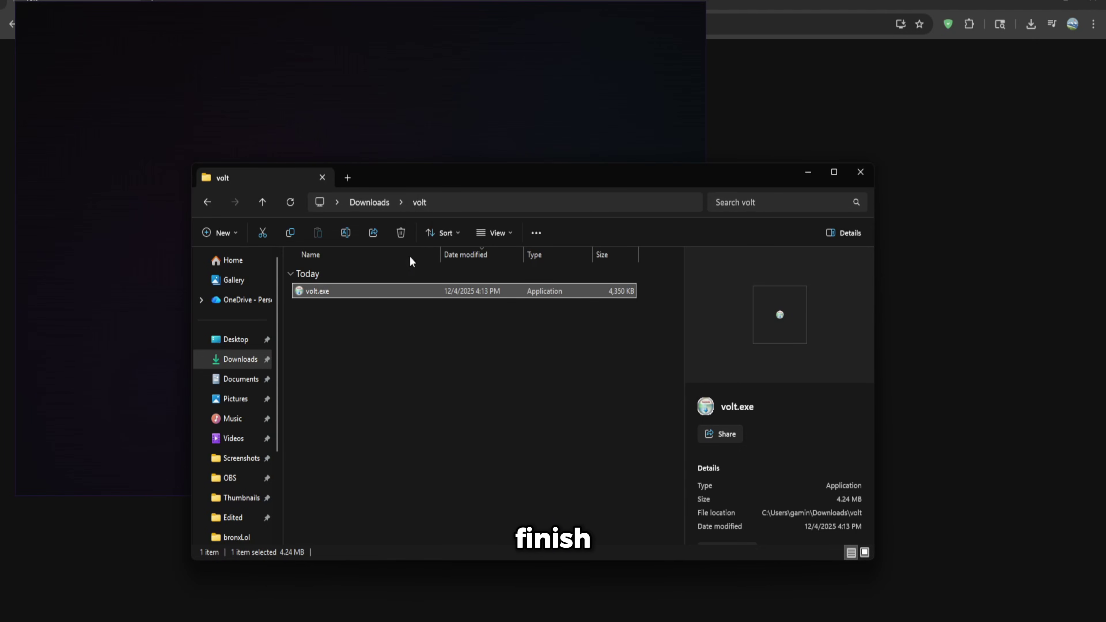
Hide File Explorer, then centre and slightly shrink the Volt Welcome window
left_click(808, 180)
mouse_move(464, 16)
left_mouse_down()
mouse_move(680, 105)
mouse_move(687, 88)
left_mouse_up()
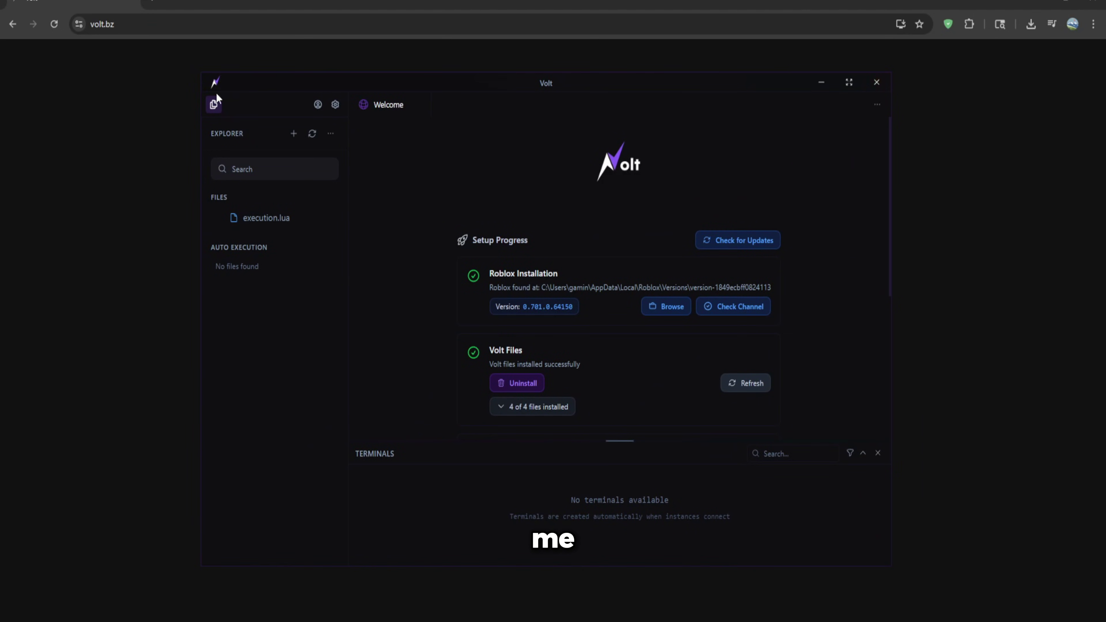
mouse_move(202, 74)
left_mouse_down()
mouse_move(390, 271)
mouse_move(217, 116)
left_mouse_up()
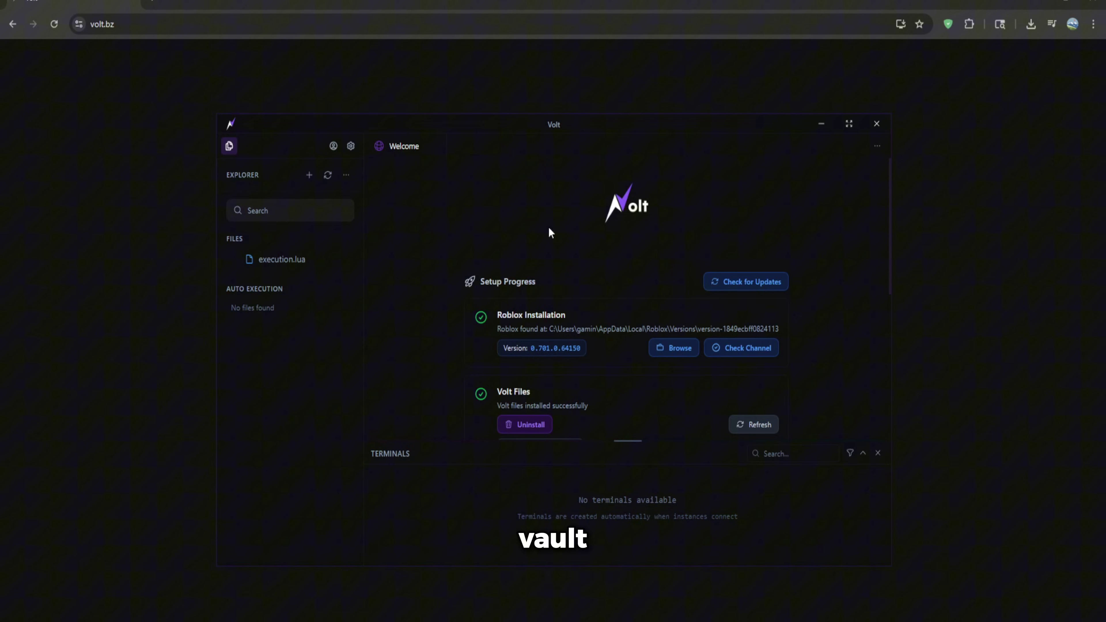
scroll(504, 293, "down", 2)
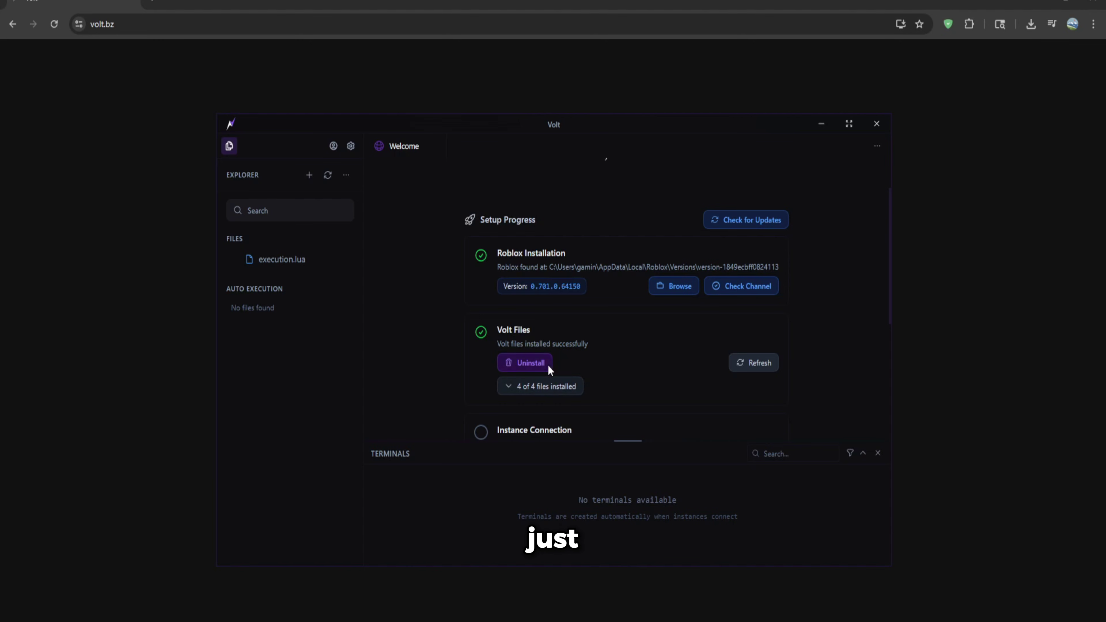
left_click(529, 385)
scroll(529, 379, "down", 2)
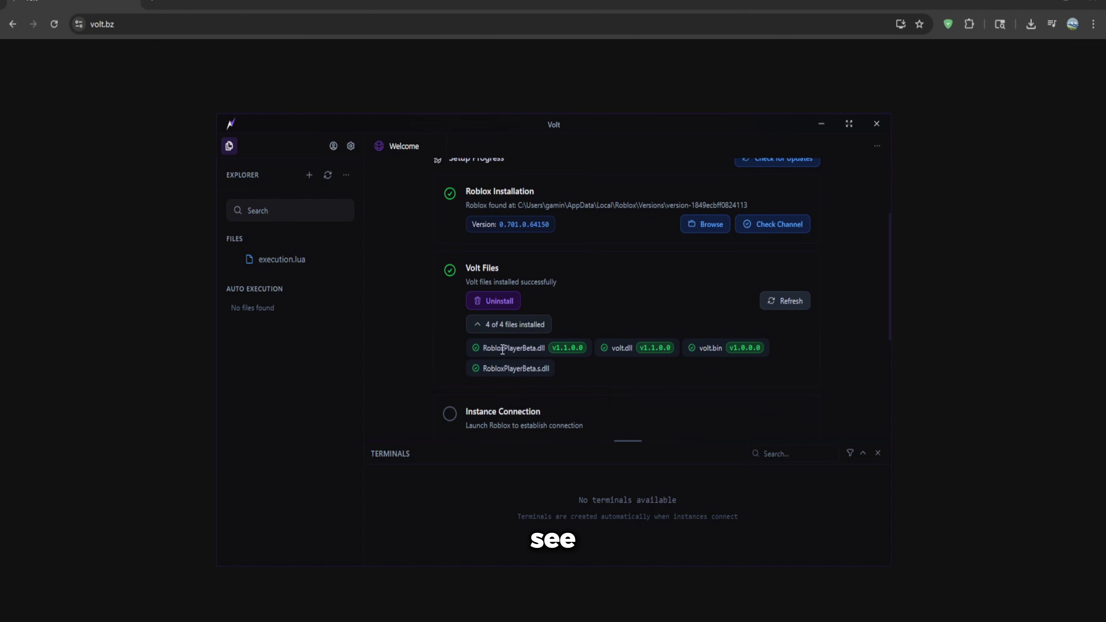
mouse_move(518, 349)
left_mouse_down()
mouse_move(795, 380)
mouse_move(567, 347)
mouse_move(484, 348)
left_mouse_up()
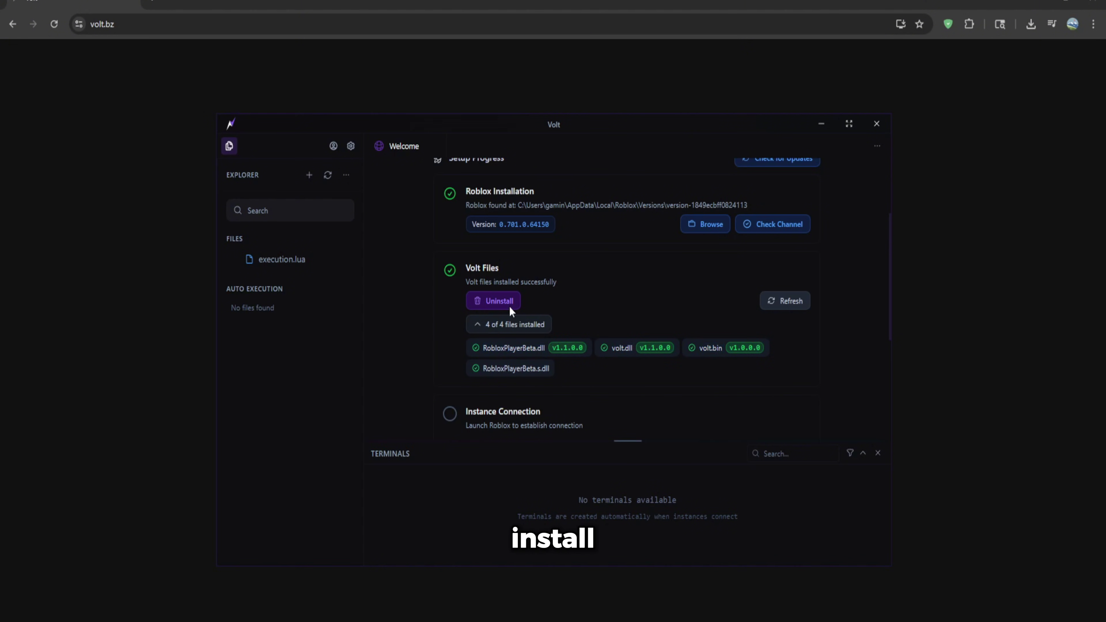
left_click(510, 330)
scroll(553, 355, "up", 3)
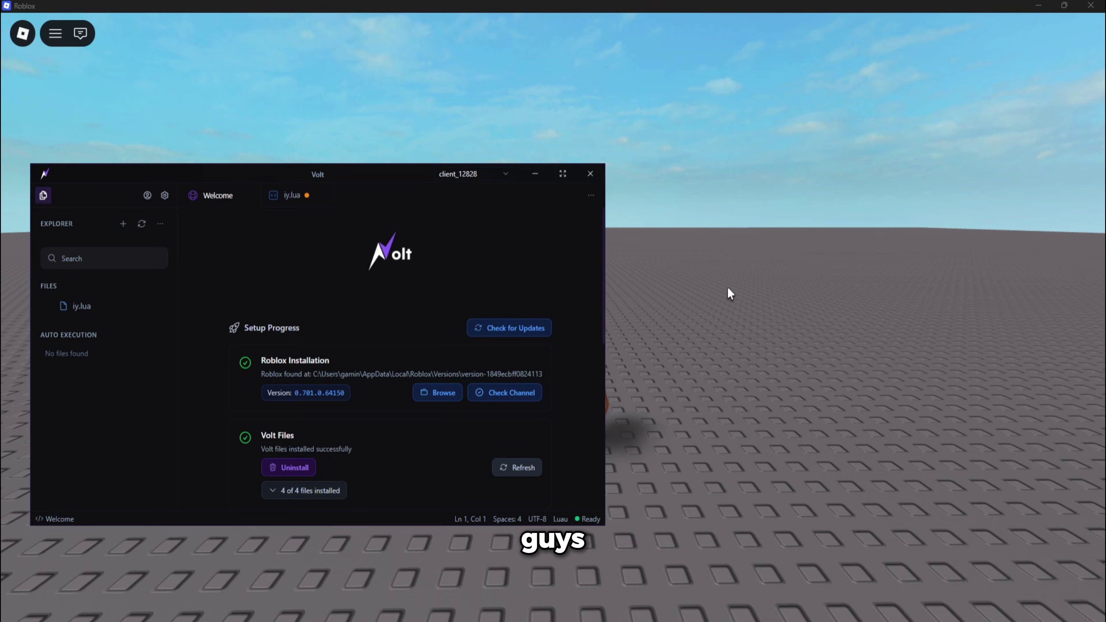
Run the iy.lua Infinite Yield script from Volt, then minimize Volt back to Roblox
mouse_move(352, 172)
left_mouse_down()
mouse_move(372, 156)
mouse_move(525, 342)
mouse_move(525, 380)
mouse_move(386, 180)
mouse_move(407, 213)
left_mouse_up()
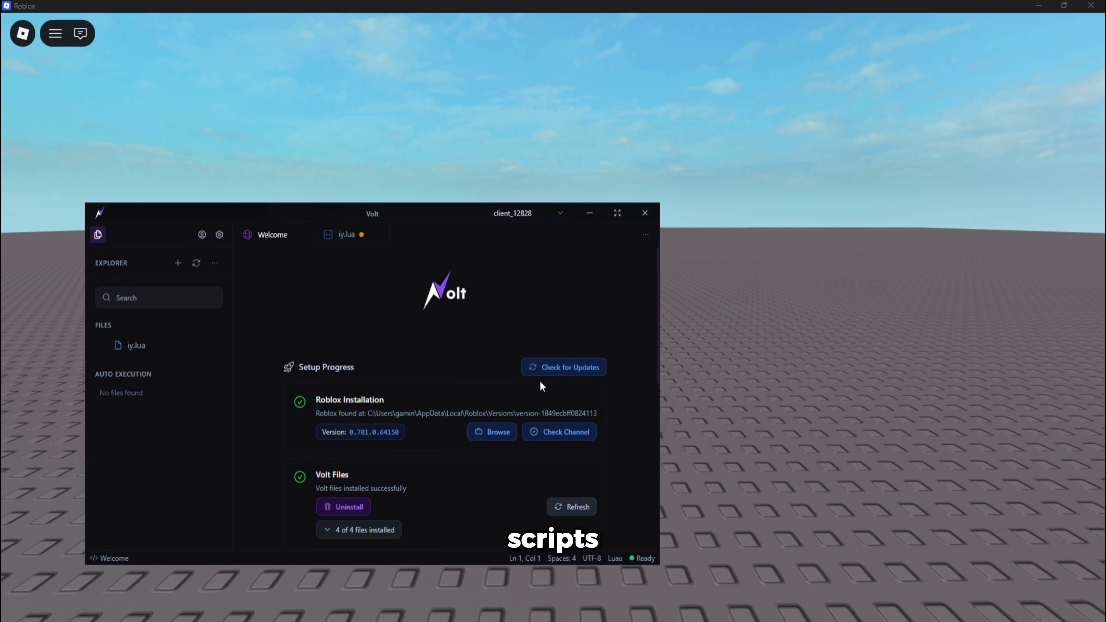
left_click(341, 235)
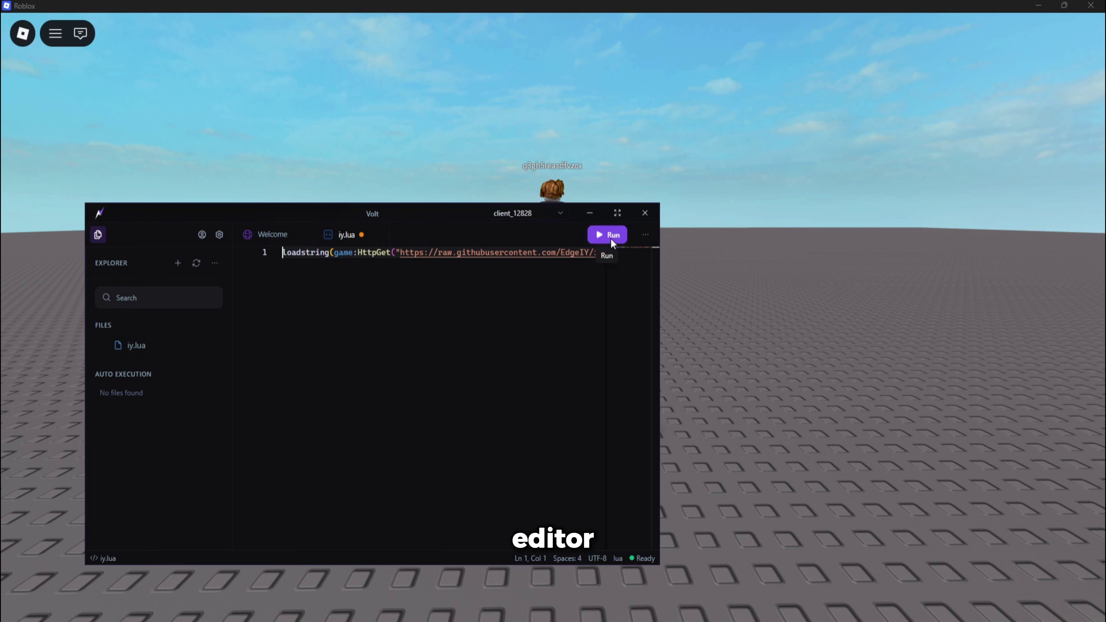
left_click(602, 234)
left_click(790, 313)
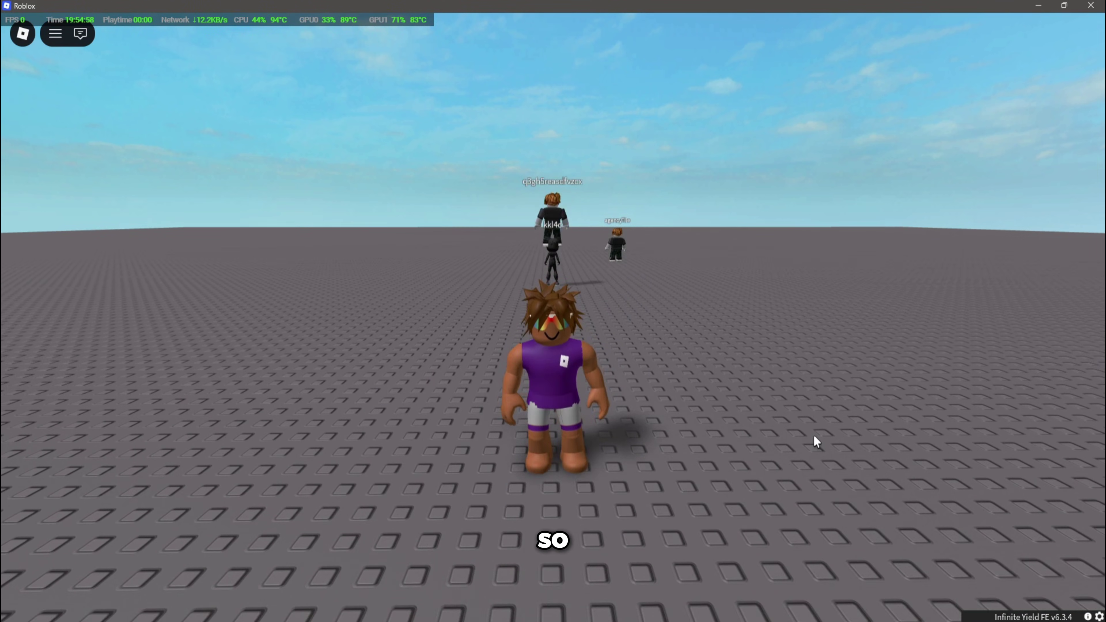
Set the character's walkspeed with Infinite Yield's ws command and run toward the camera
key("semicolon")
type("fly")
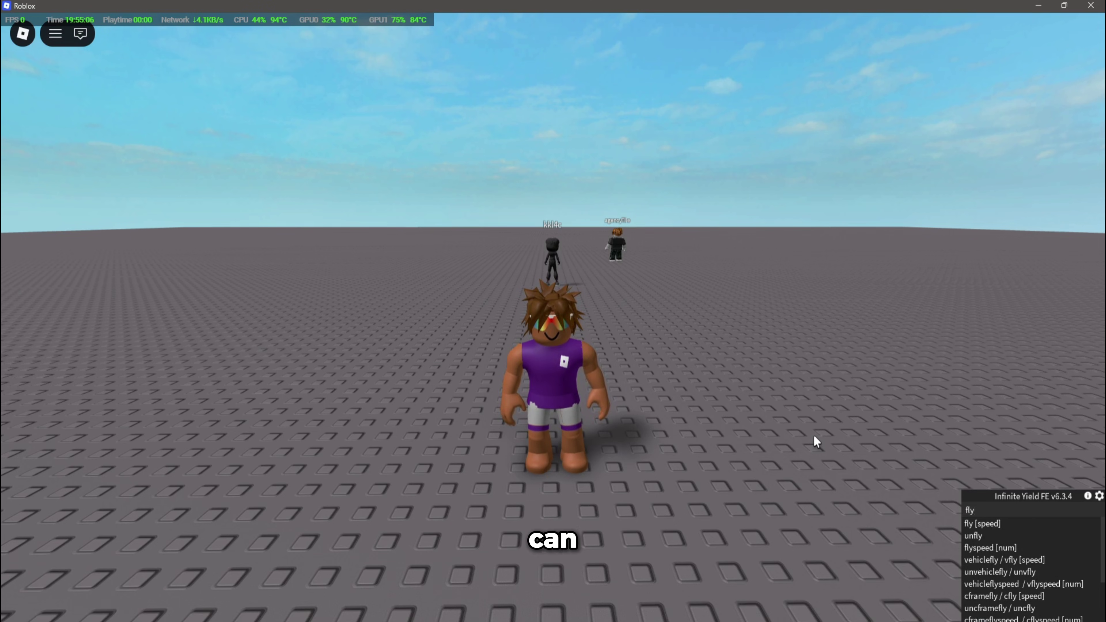
key("w")
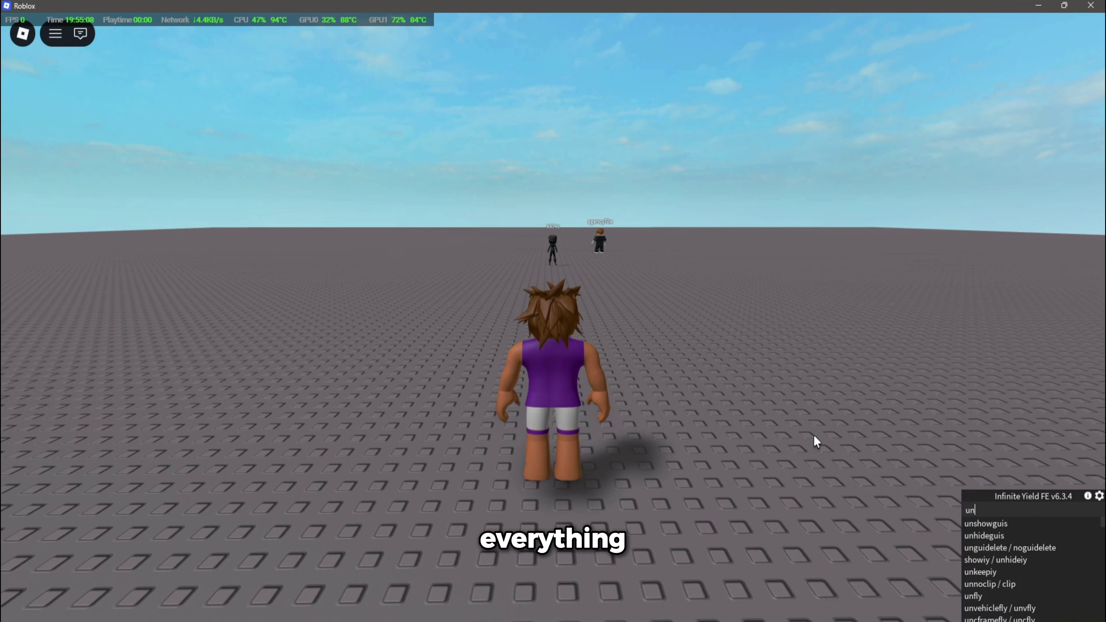
type("ws")
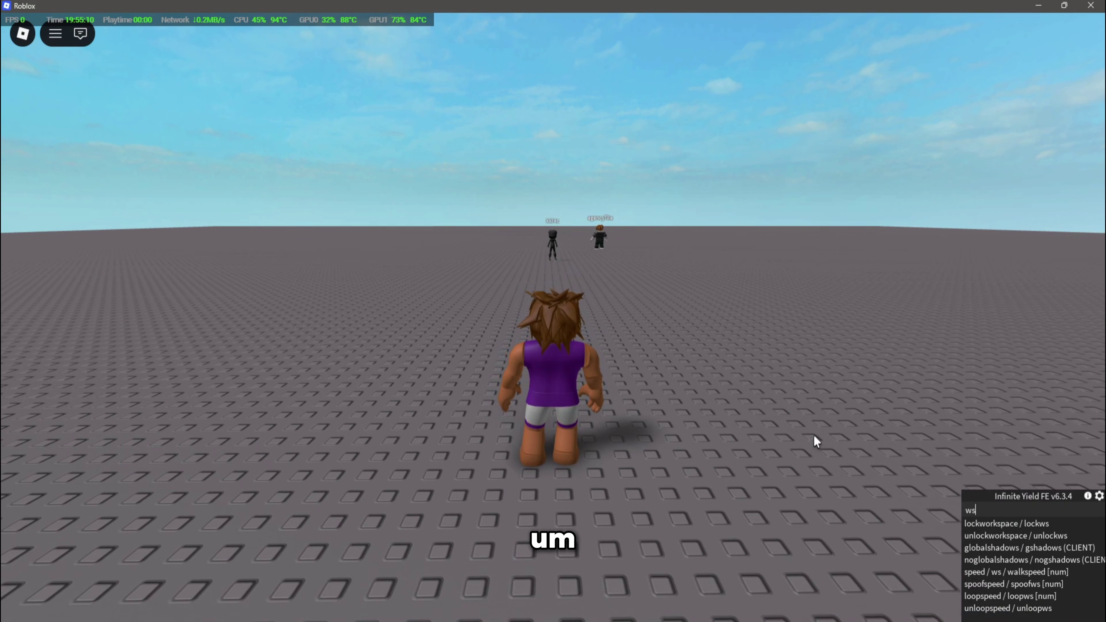
type(" 01 50")
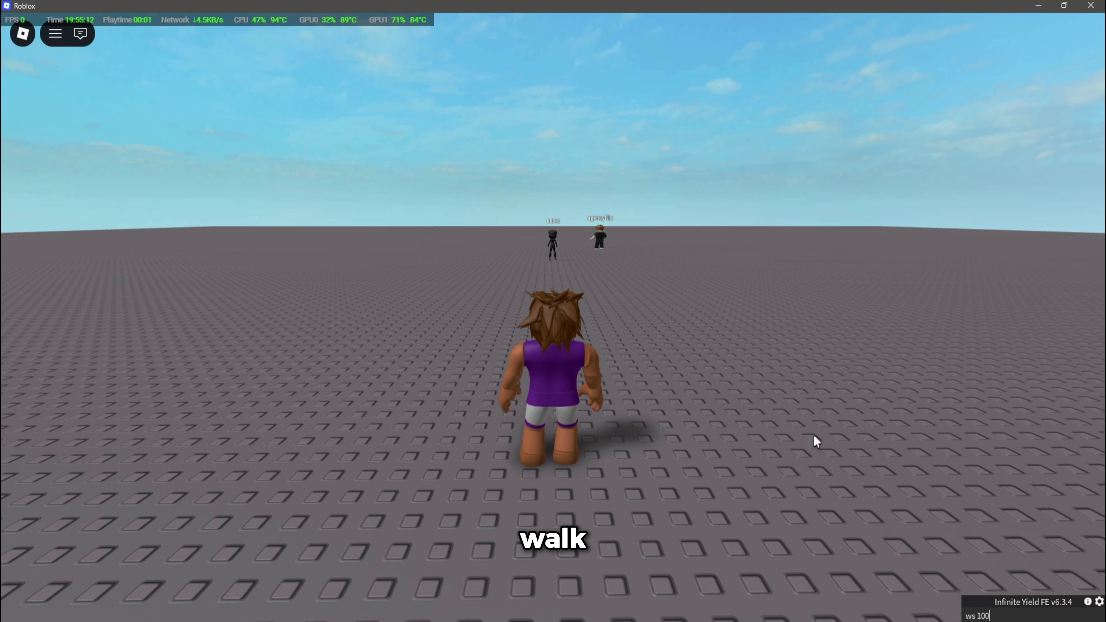
key("Return")
key("s")
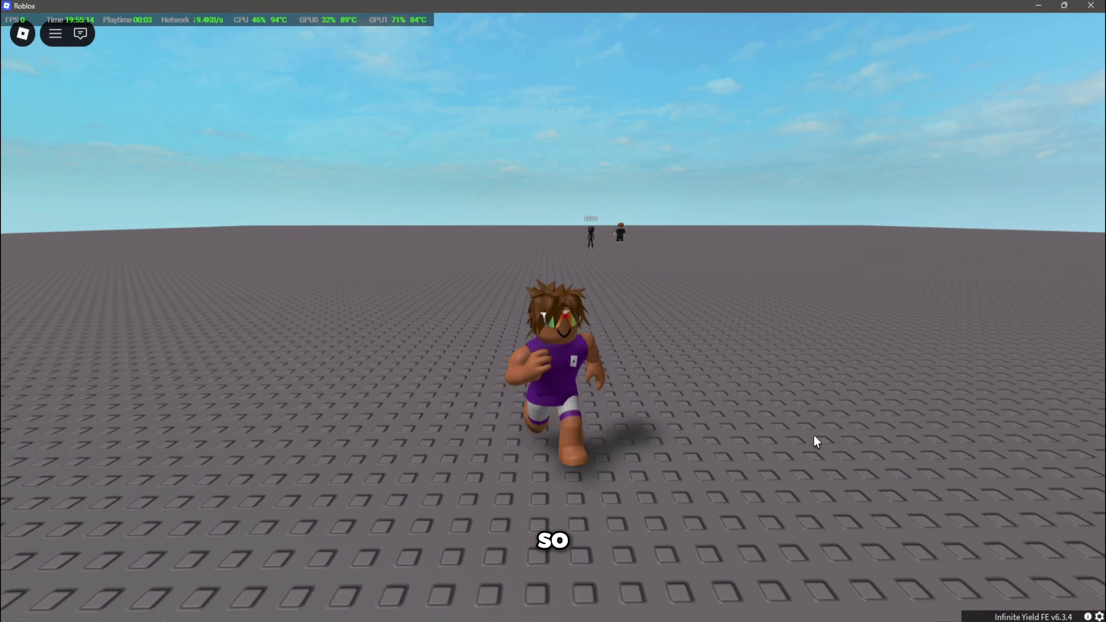
Launch Dex from the Infinite Yield command bar and close the loading notice
key("semicolon")
key("Escape")
key("w")
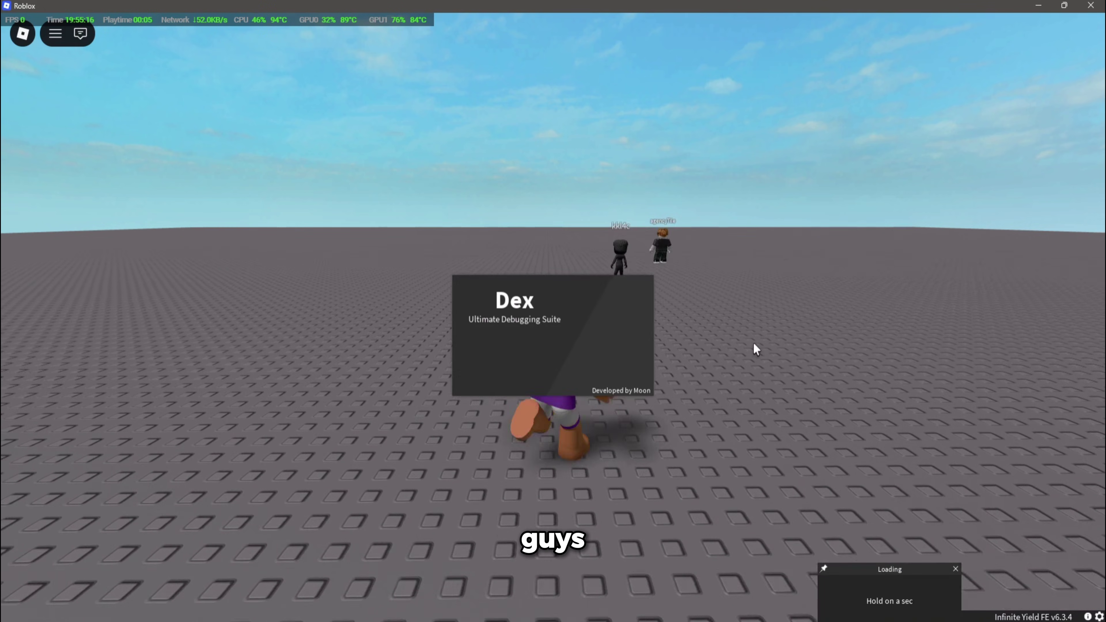
left_click(955, 569)
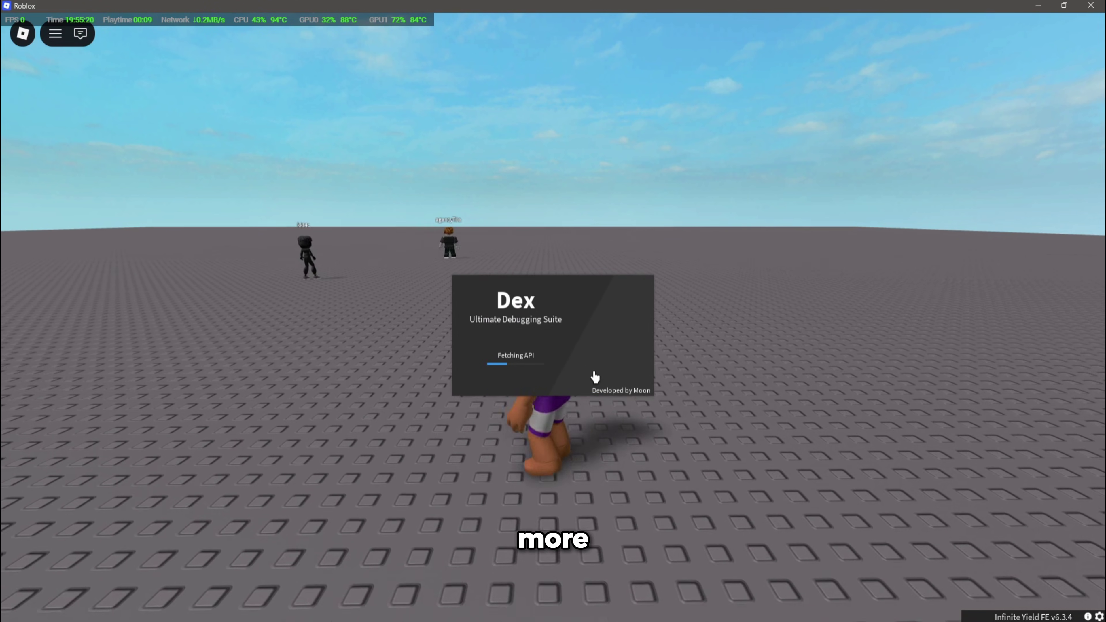
key("s")
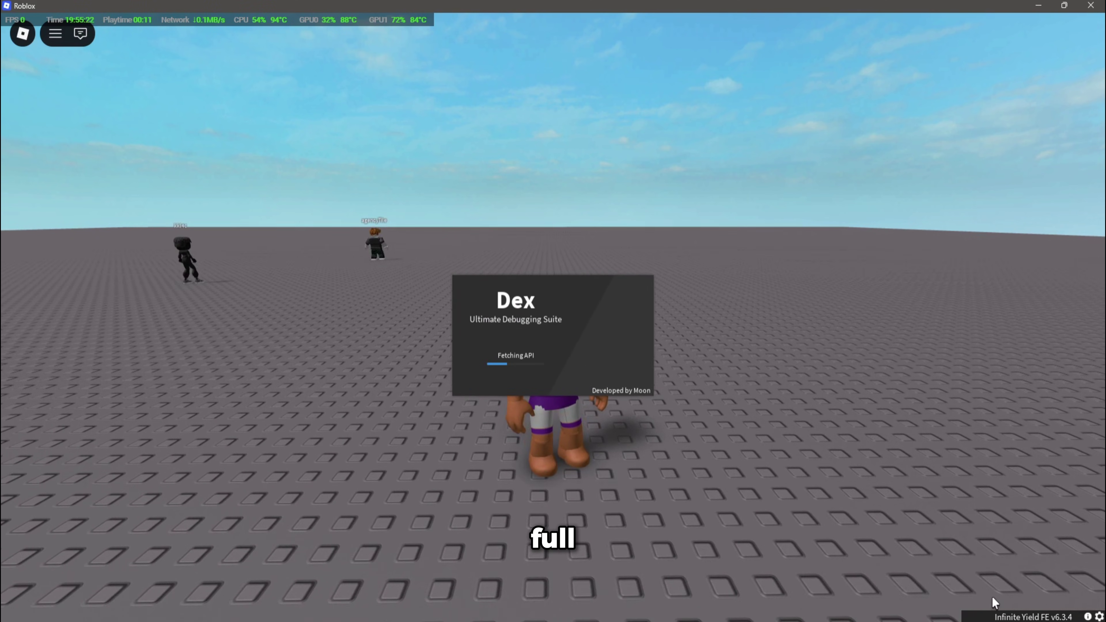
Run the remotespy command and place the SimpleSpy V3 window over the baseplate
key("semicolon")
type("re")
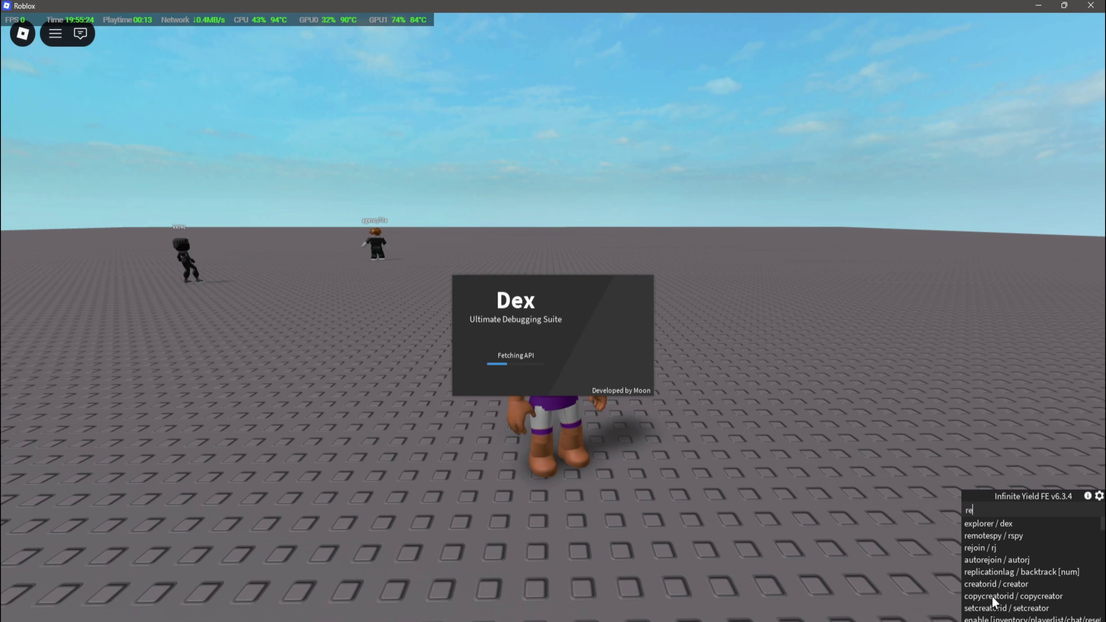
type("motespy")
key("Return")
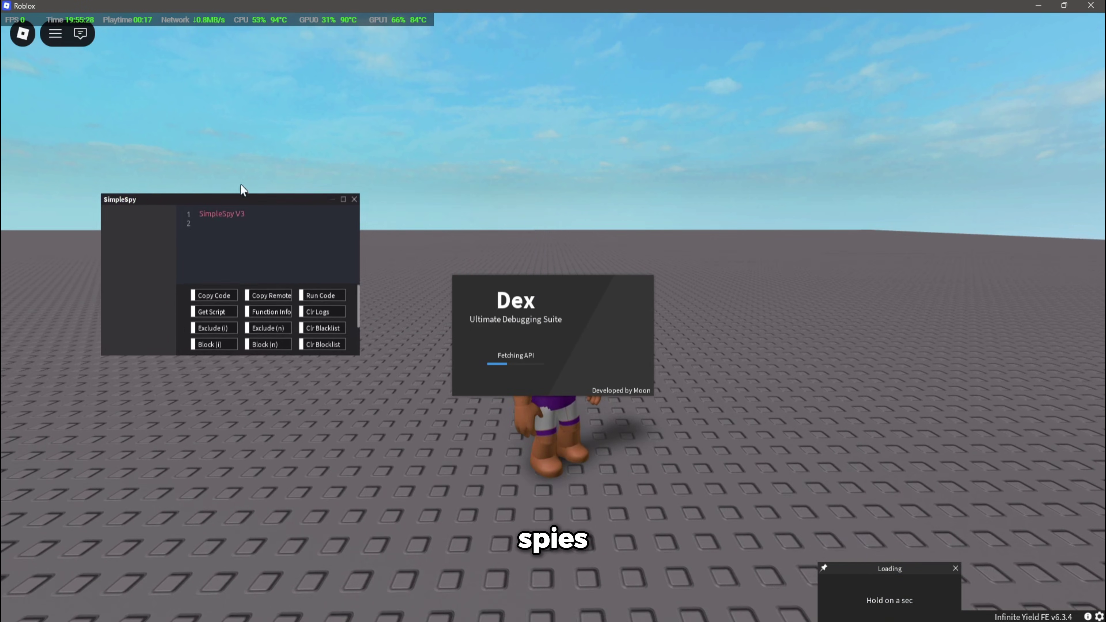
mouse_move(242, 199)
left_mouse_down()
mouse_move(269, 245)
mouse_move(344, 220)
mouse_move(322, 239)
left_mouse_up()
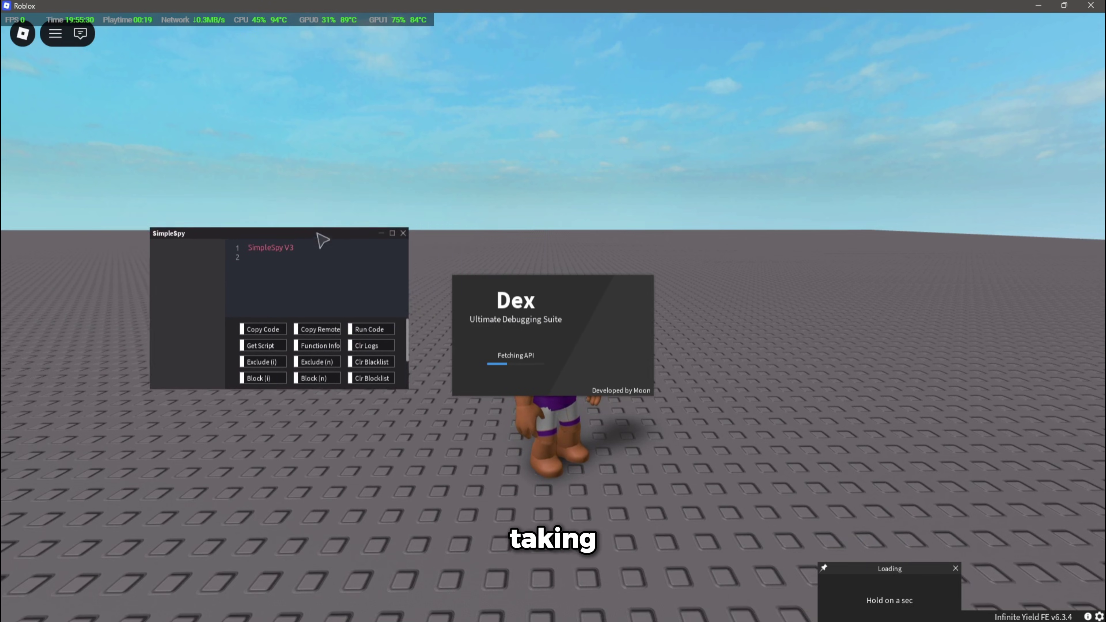
Bring Volt forward, raise its window and open the Welcome setup page
left_click(643, 593)
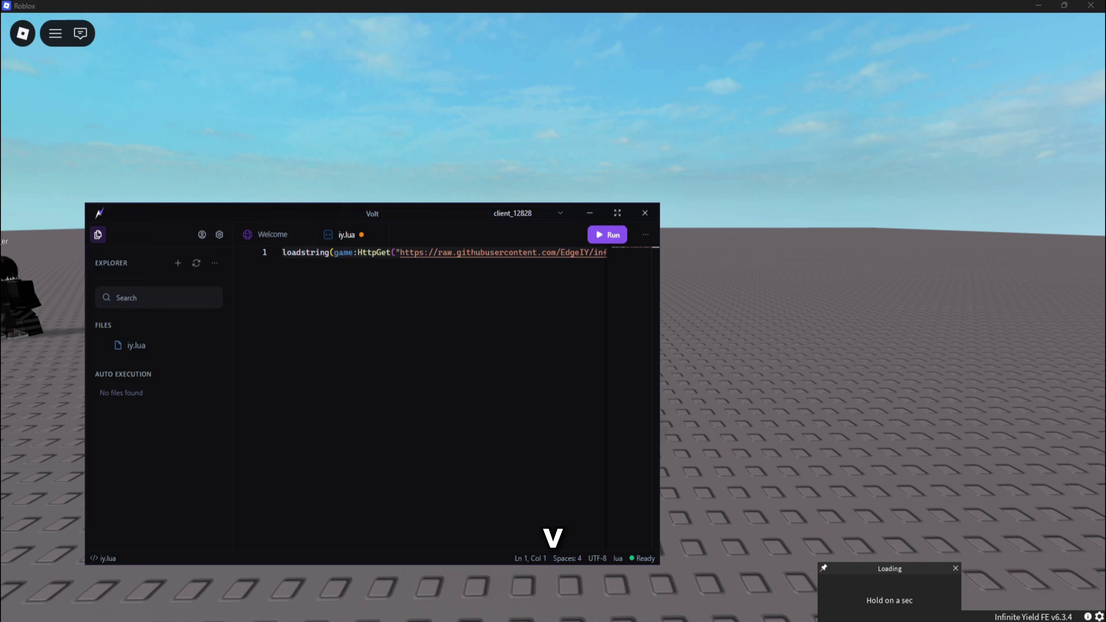
left_click_drag(425, 217, 435, 175)
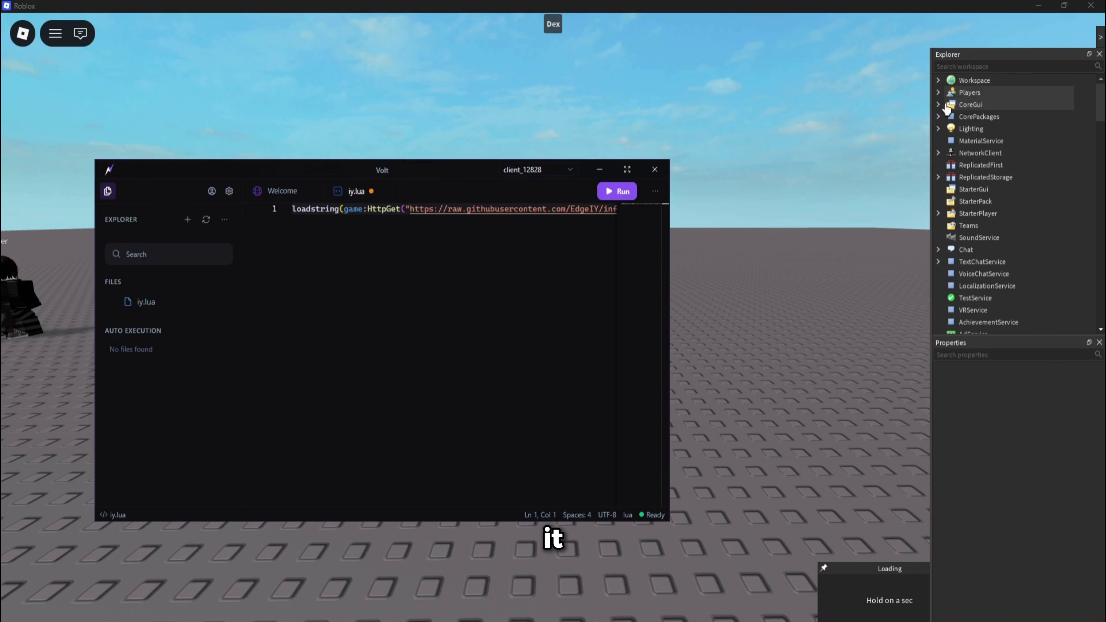
left_click(274, 190)
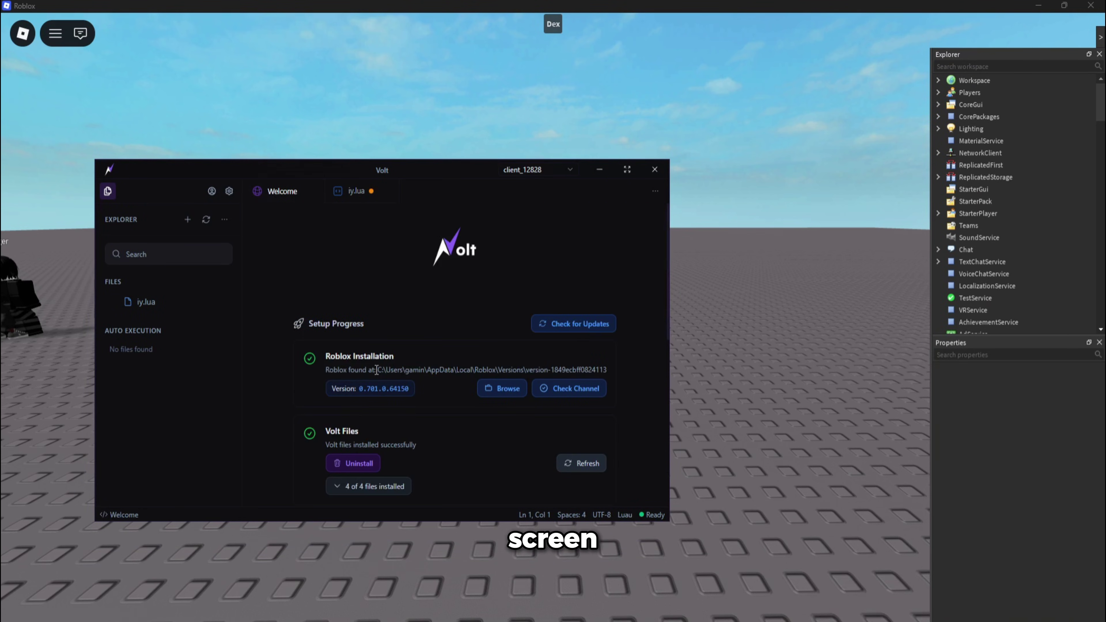
left_click_drag(321, 356, 402, 353)
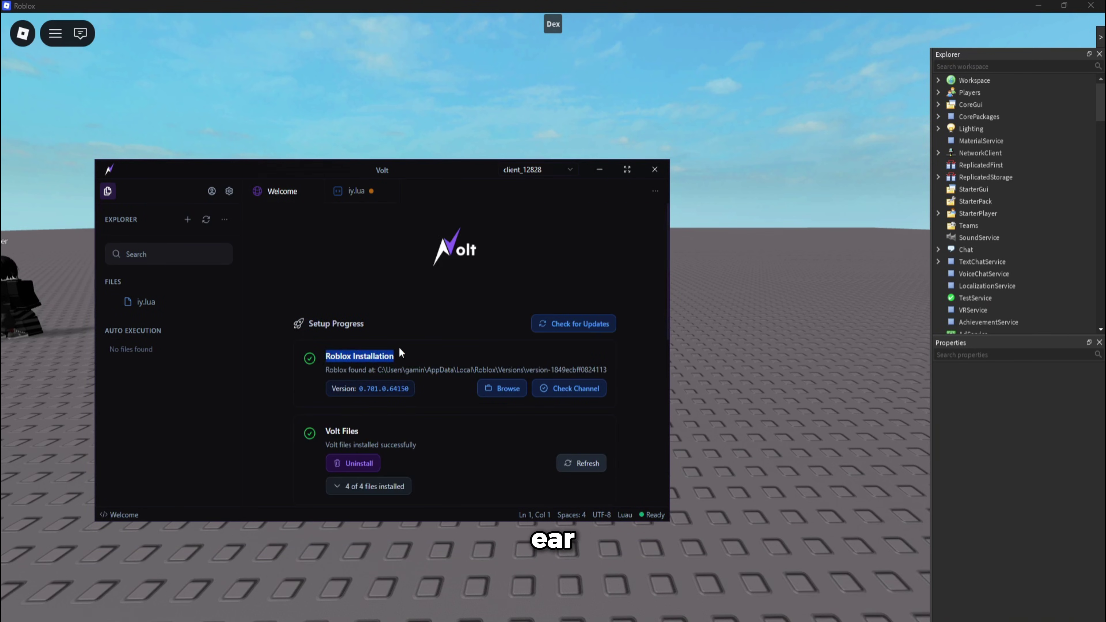
left_click(371, 360)
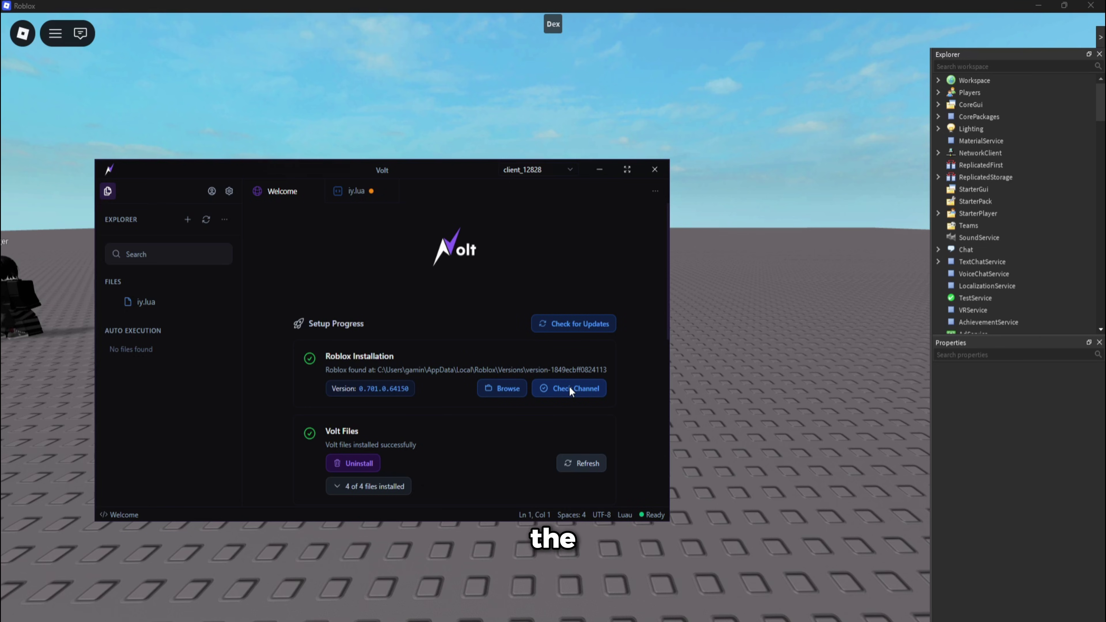
Scroll through Setup Progress, briefly expanding the installed Volt files list
scroll(567, 385, "down", 3)
left_click(360, 369)
left_click(361, 368)
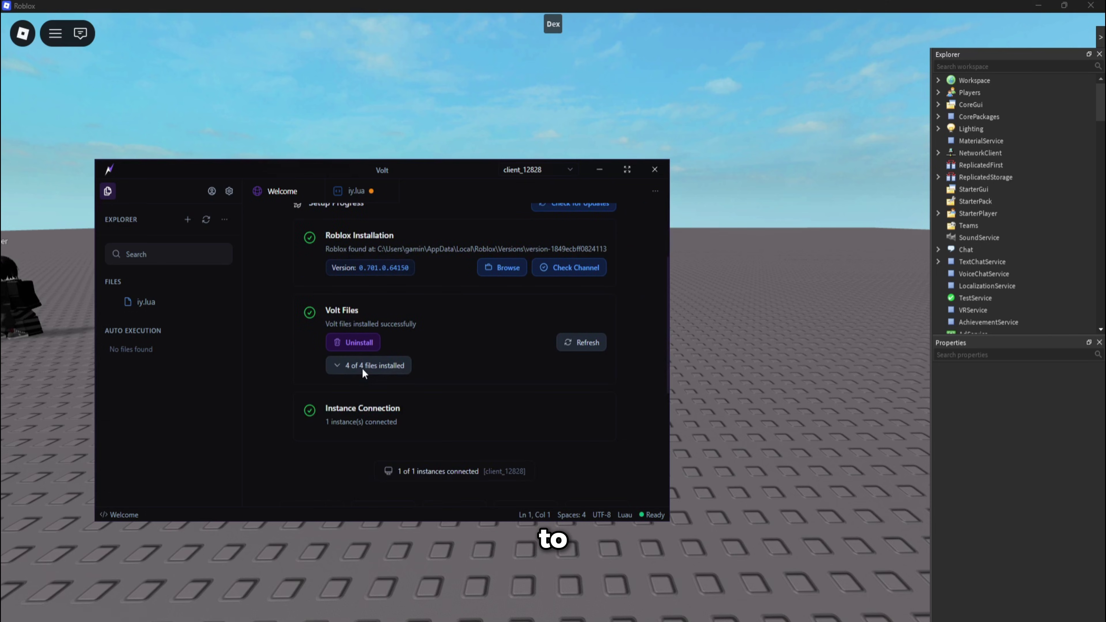
scroll(363, 367, "down", 5)
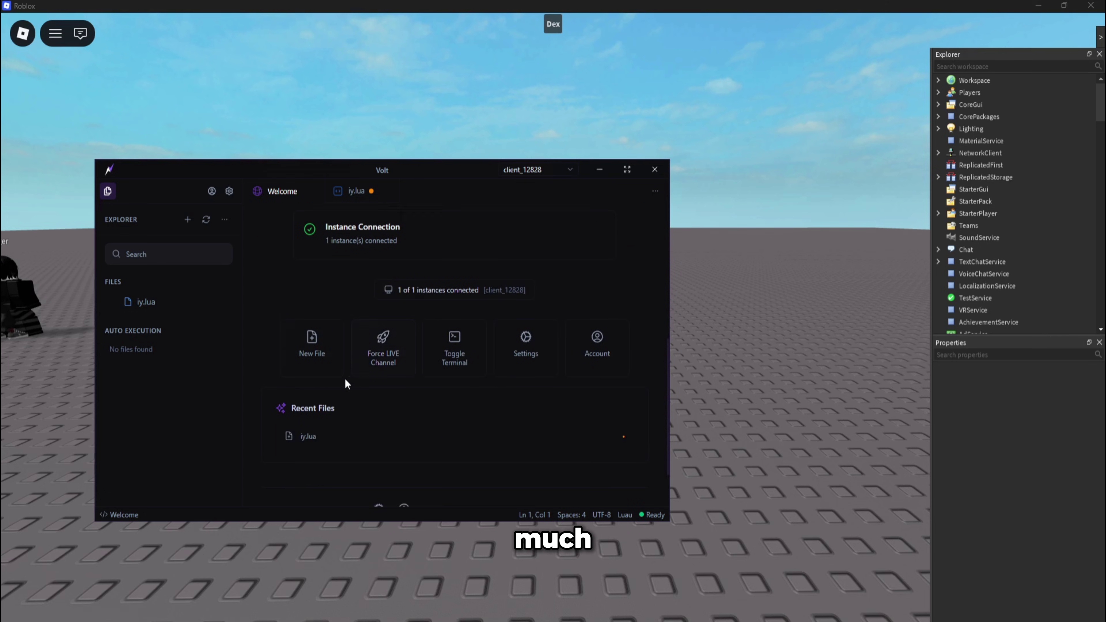
scroll(346, 383, "down", 2)
scroll(486, 408, "up", 10)
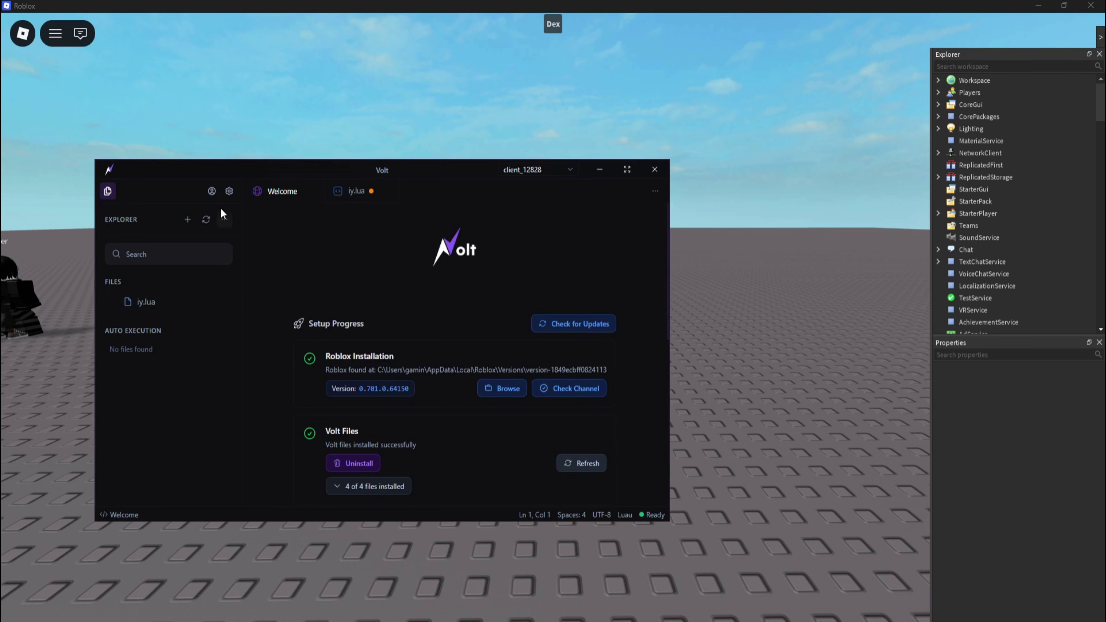
Review the Editor, Appearance and Workbench settings, keeping Startup Editor on Welcome
left_click(229, 191)
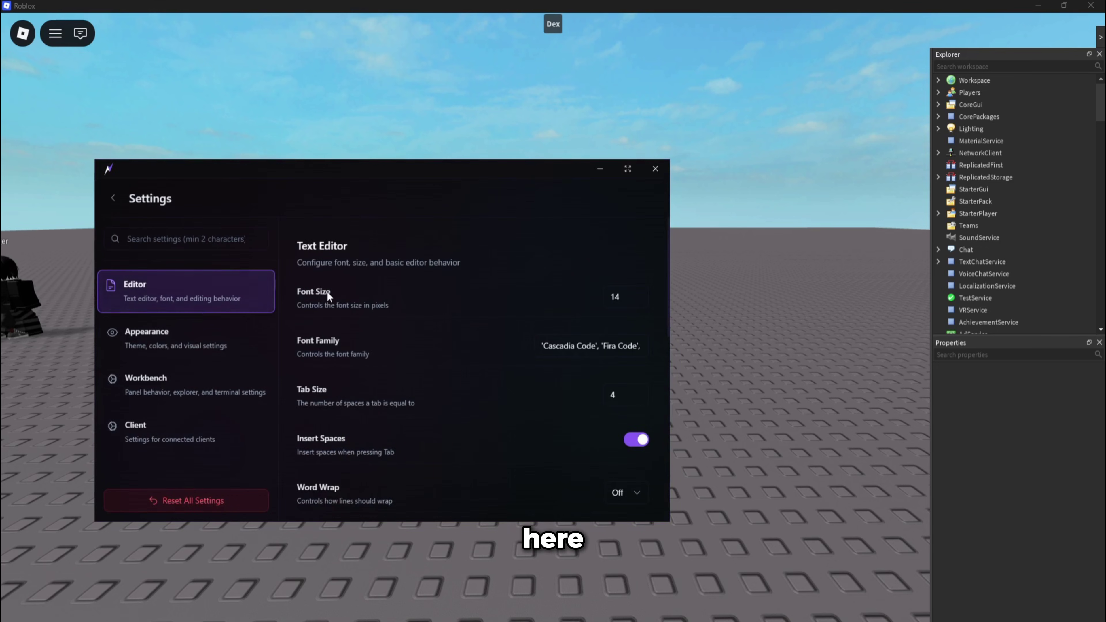
scroll(327, 291, "down", 5)
scroll(408, 393, "down", 5)
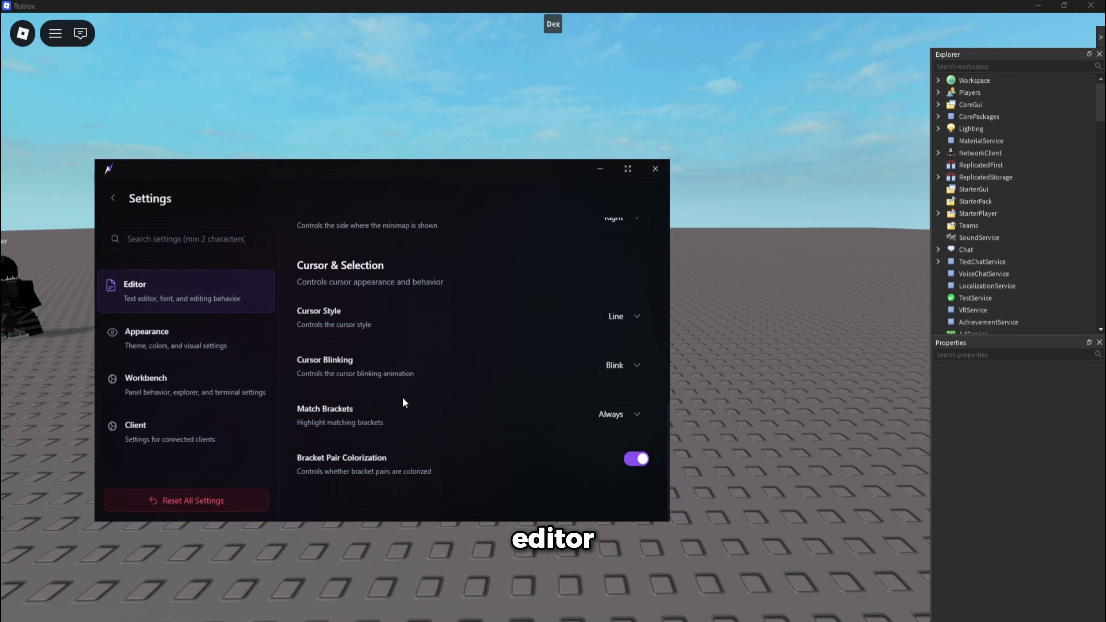
left_click(212, 331)
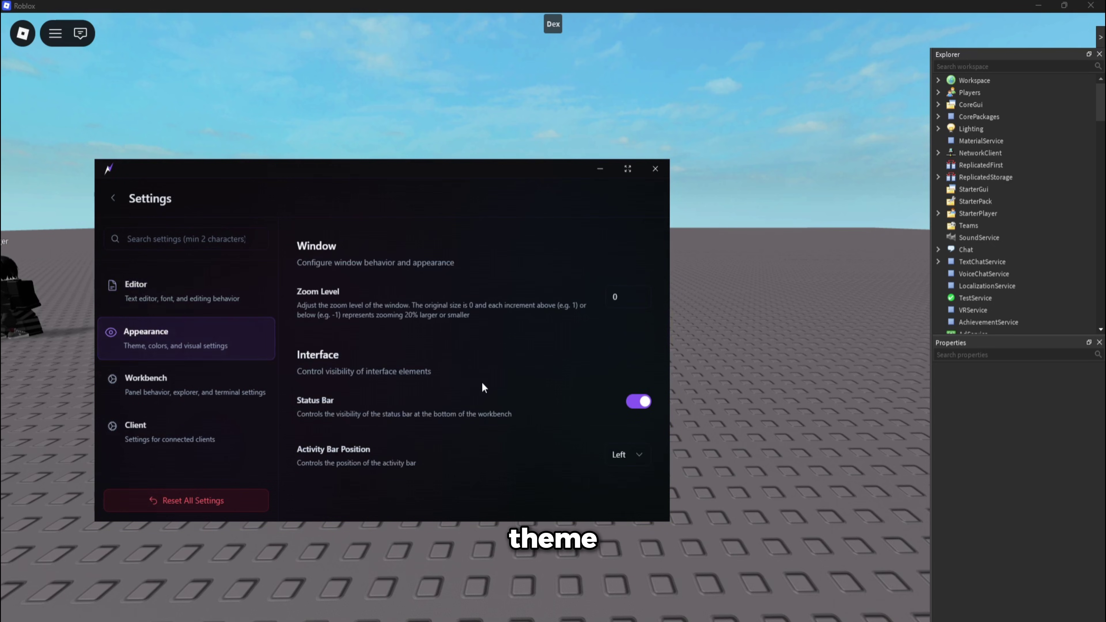
left_click(232, 368)
left_click(644, 296)
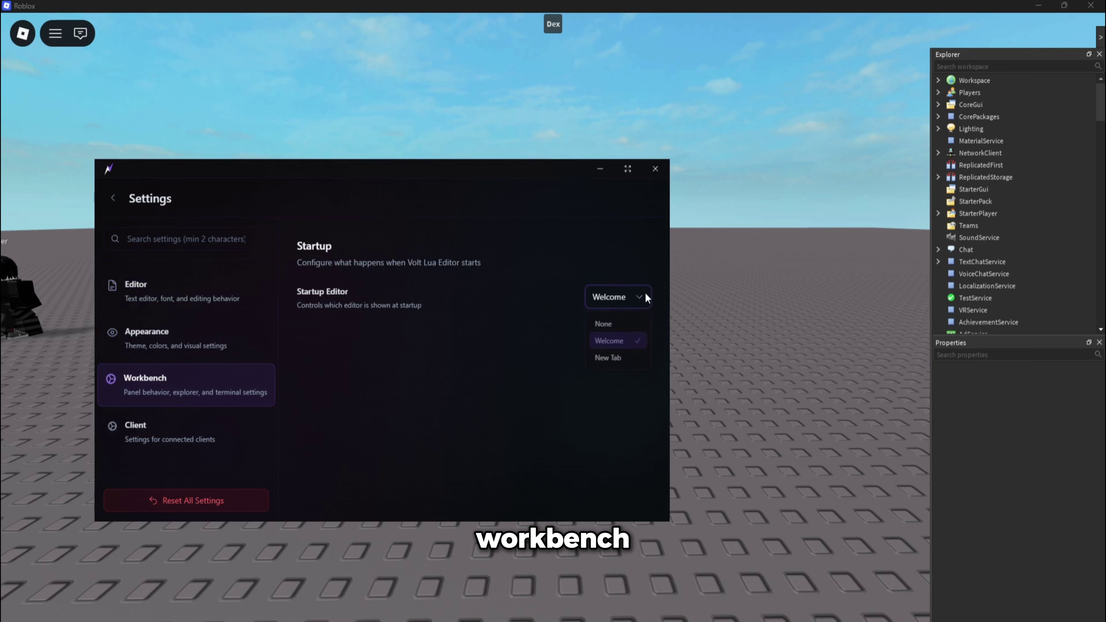
left_click(644, 296)
Review the Client settings, including Disable Internal UI, then leave Settings
left_click(192, 439)
scroll(442, 365, "down", 2)
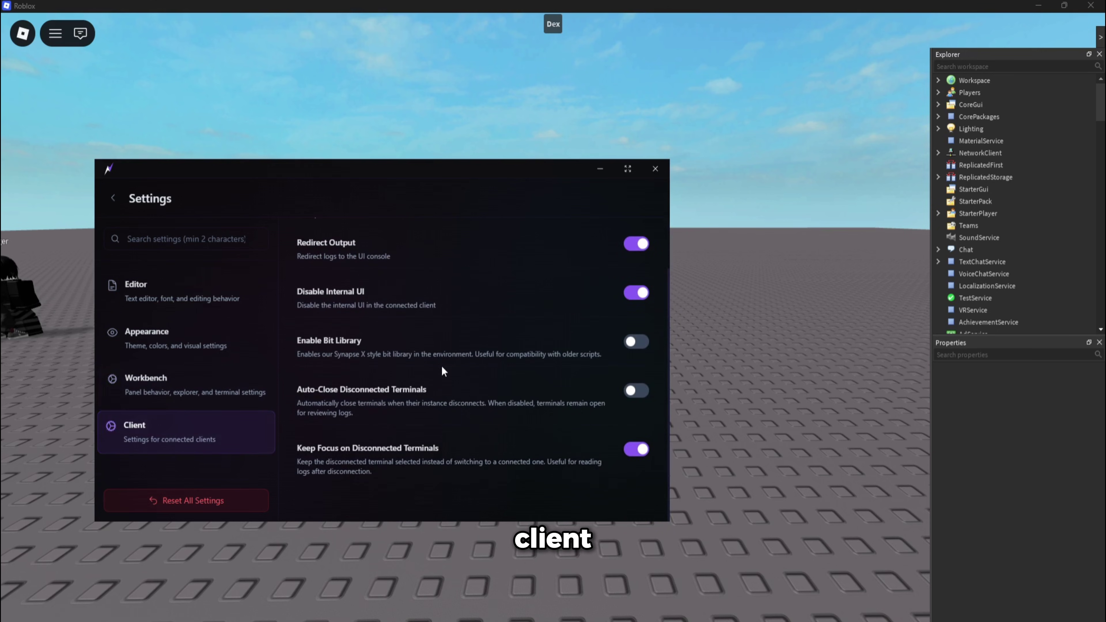
scroll(438, 350, "up", 2)
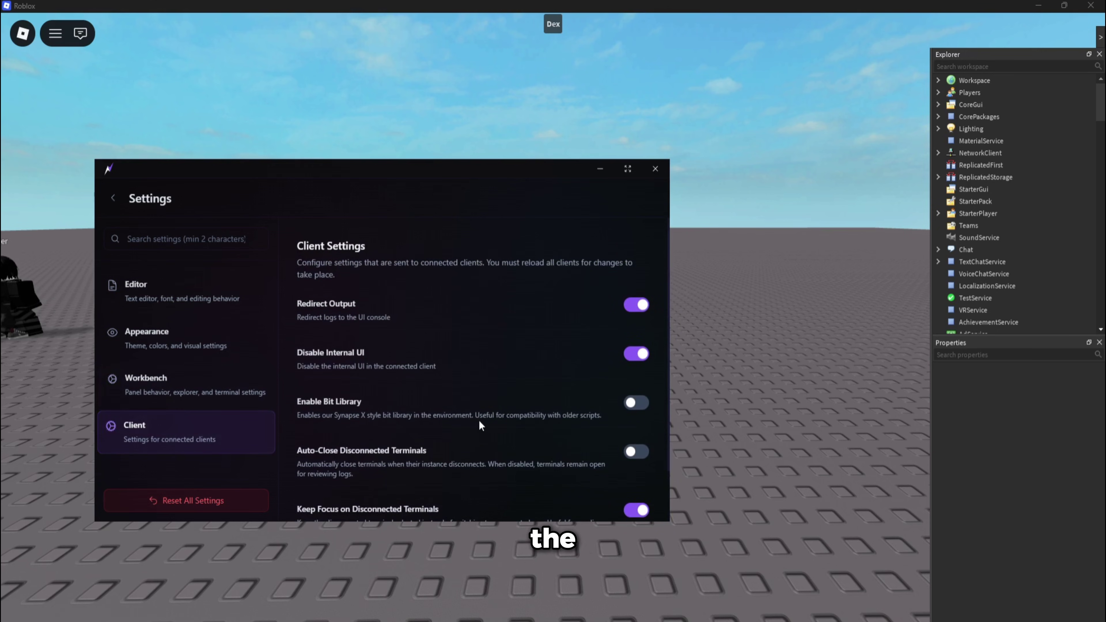
left_click_drag(311, 352, 379, 353)
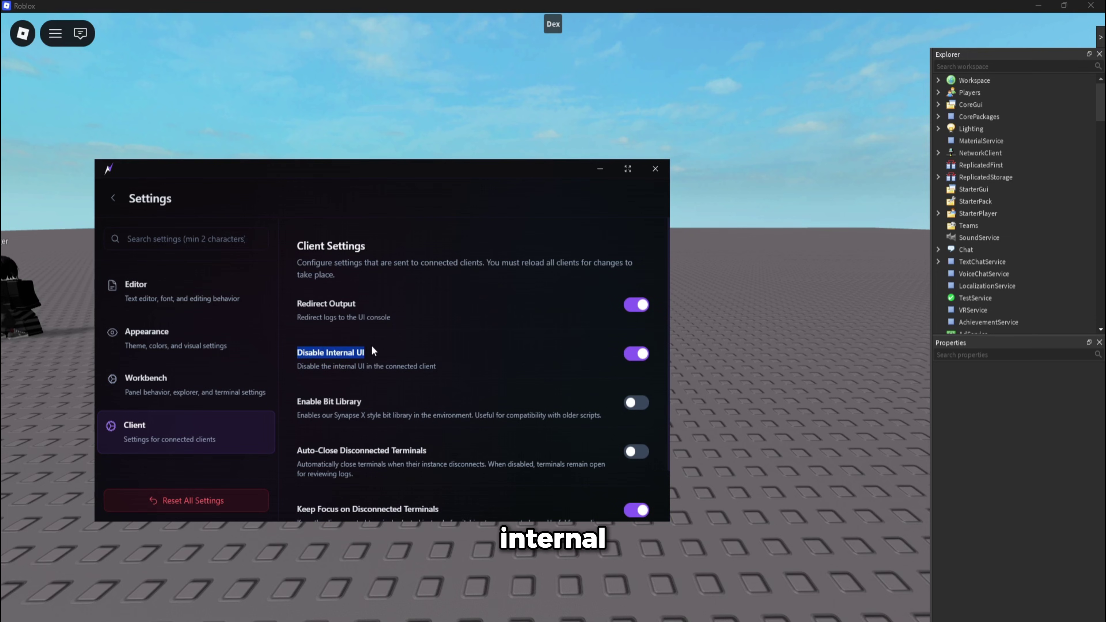
left_click(362, 355)
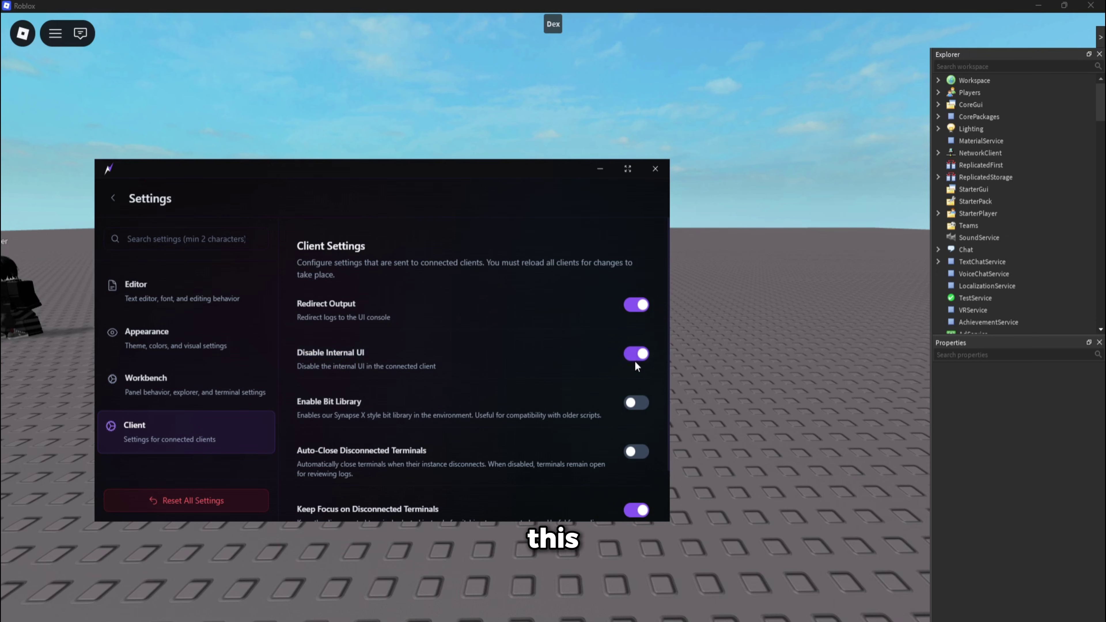
left_click_drag(638, 357, 332, 355)
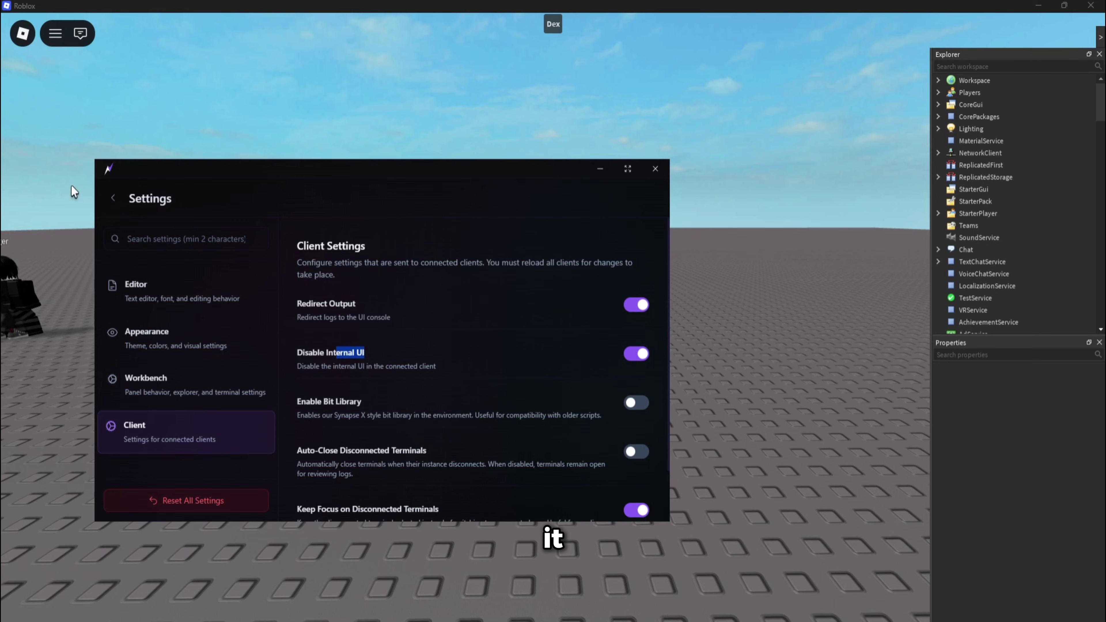
left_click(114, 197)
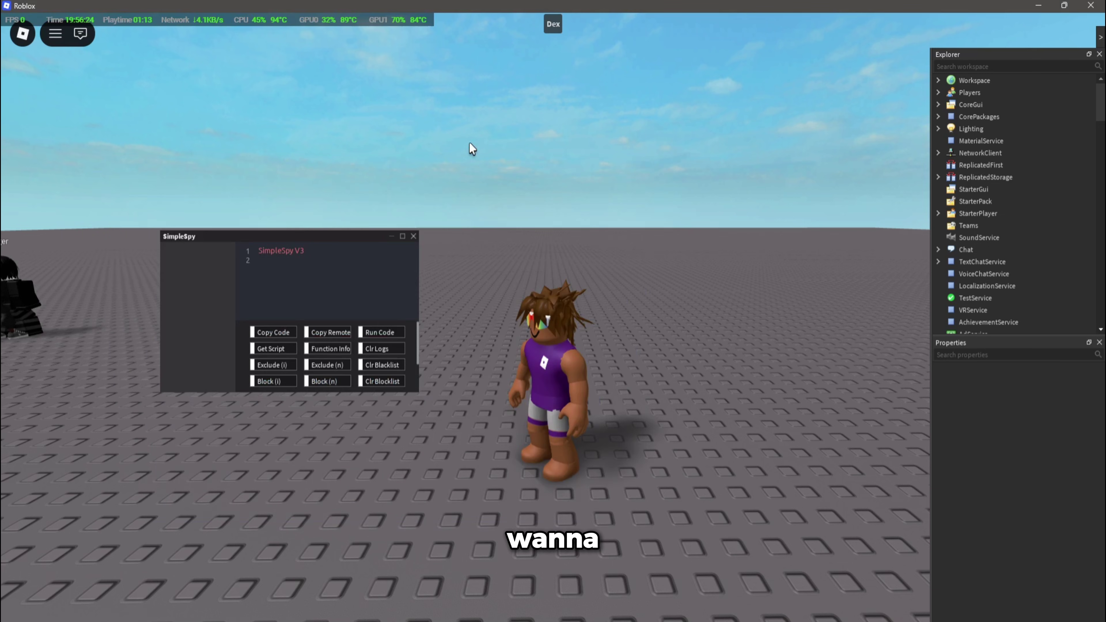
Run the character around with S, W and A, then move SimpleSpy higher up
key("s")
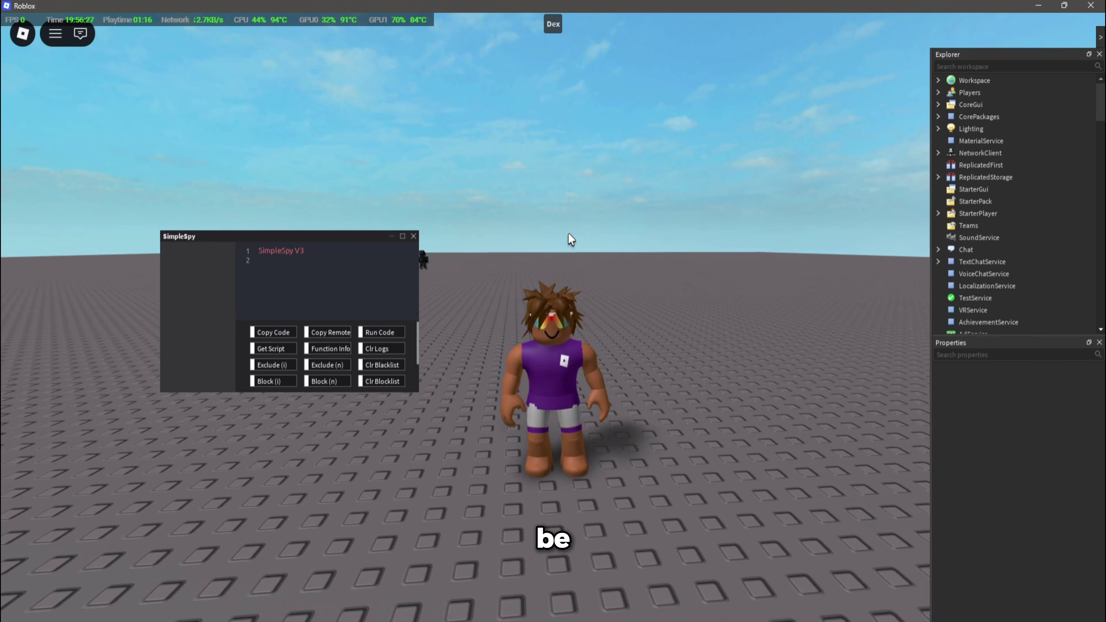
key("w")
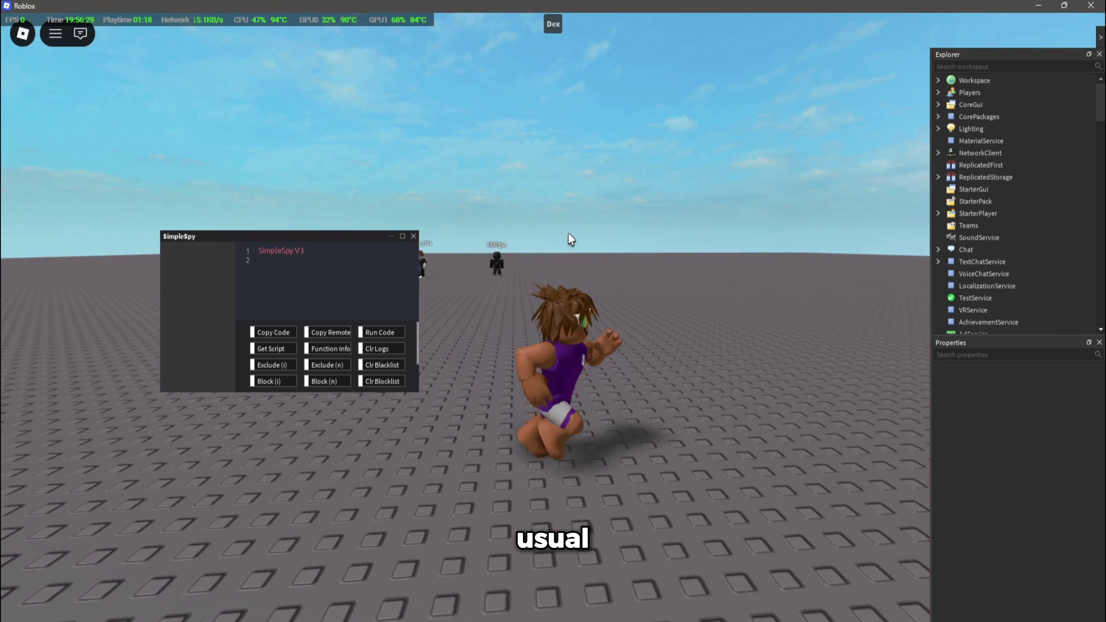
key("a")
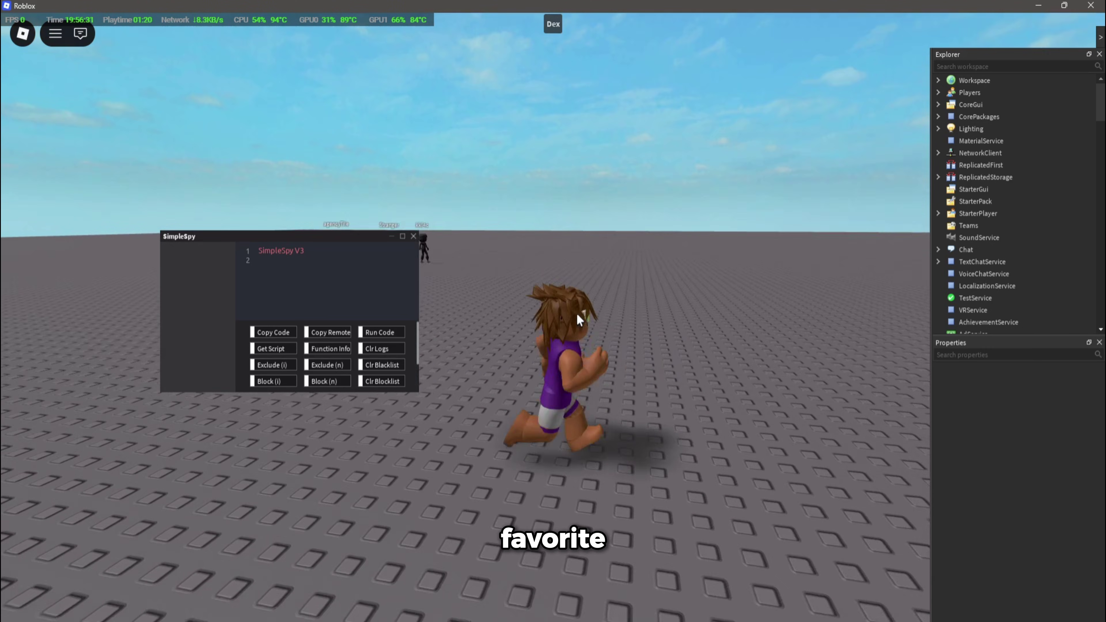
left_click_drag(400, 237, 341, 180)
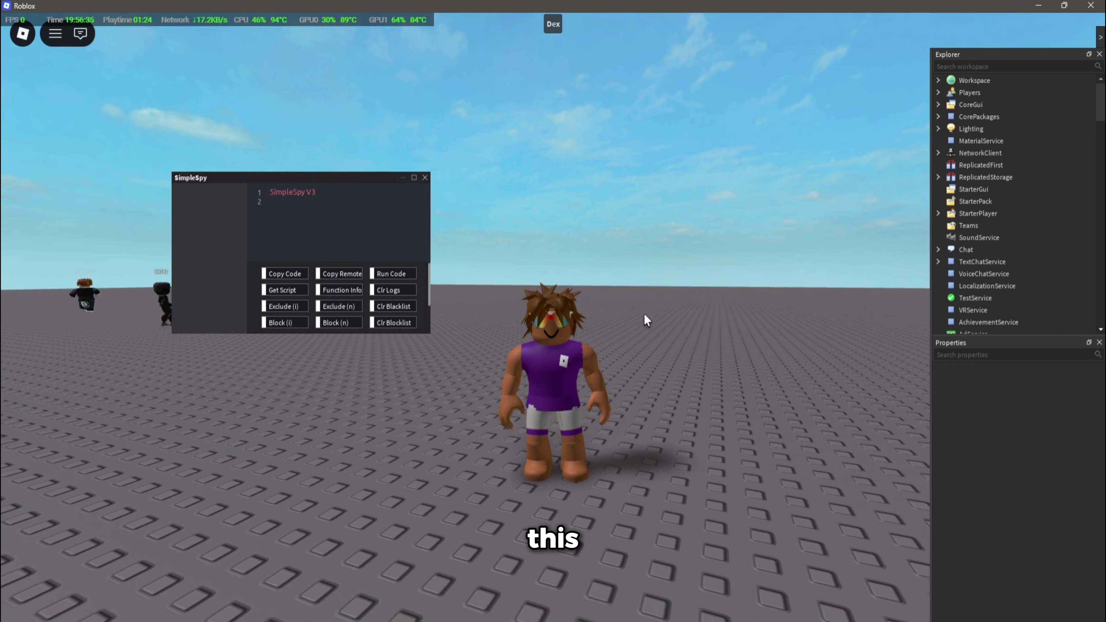
key("alt+Tab")
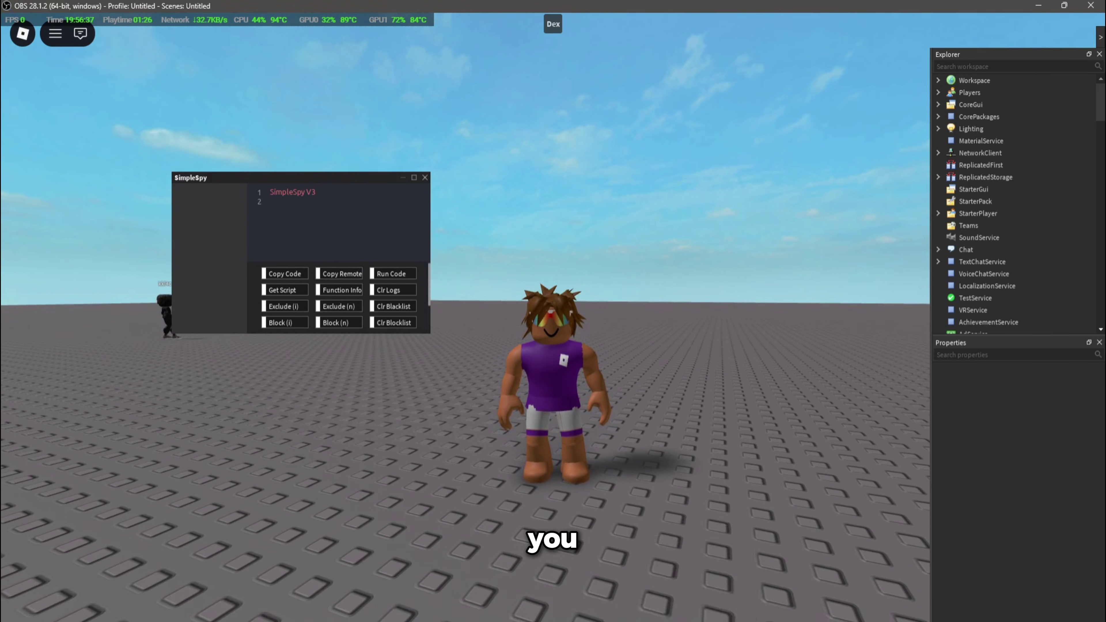